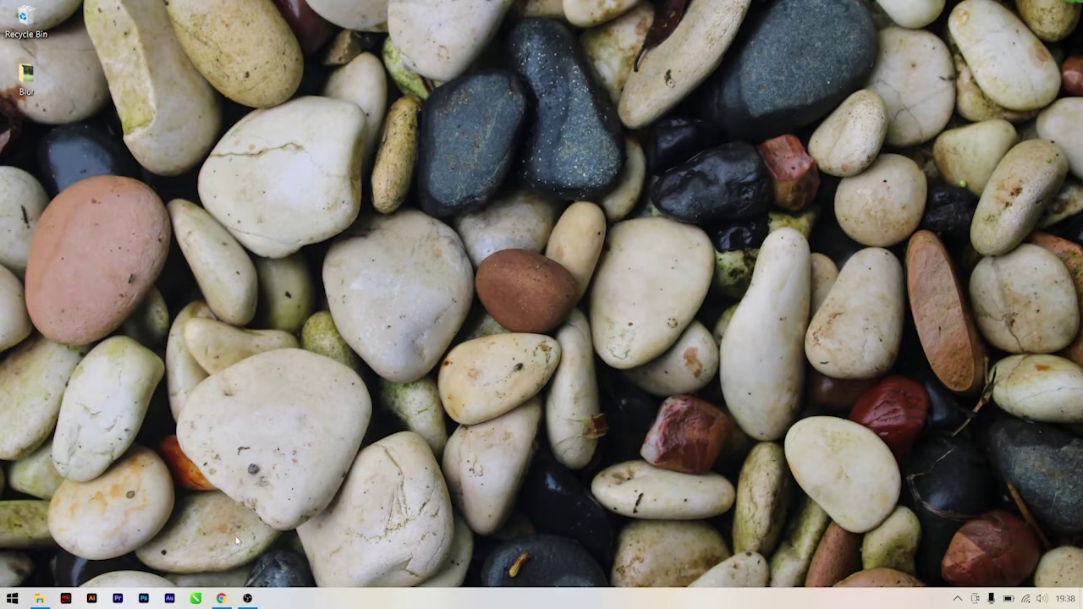
Restore Chrome and open and close the escalator photo's details in Reviewed content
left_click(220, 598)
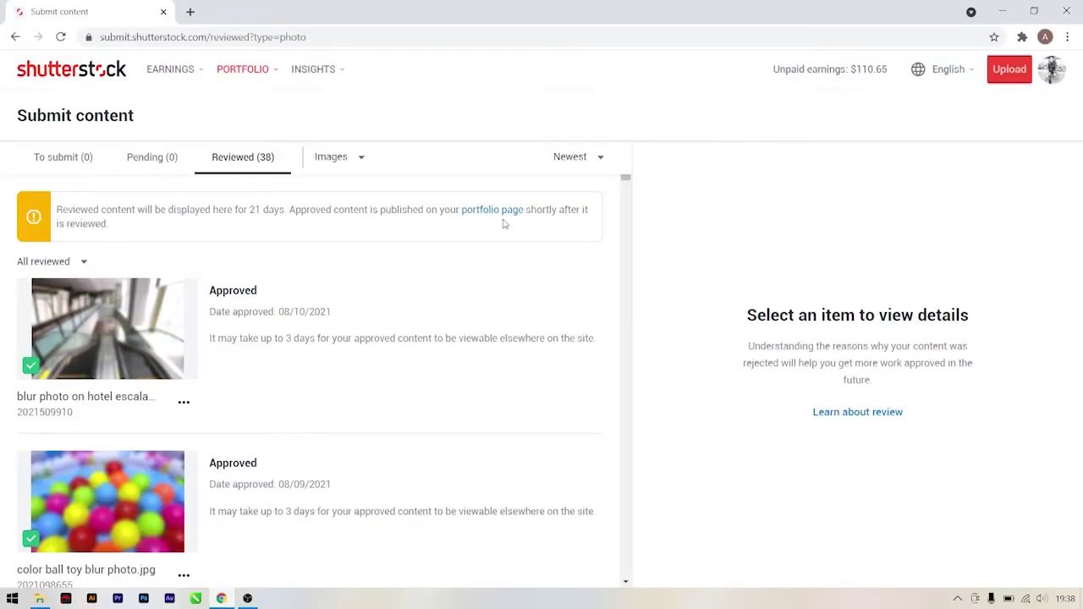
mouse_move(108, 328)
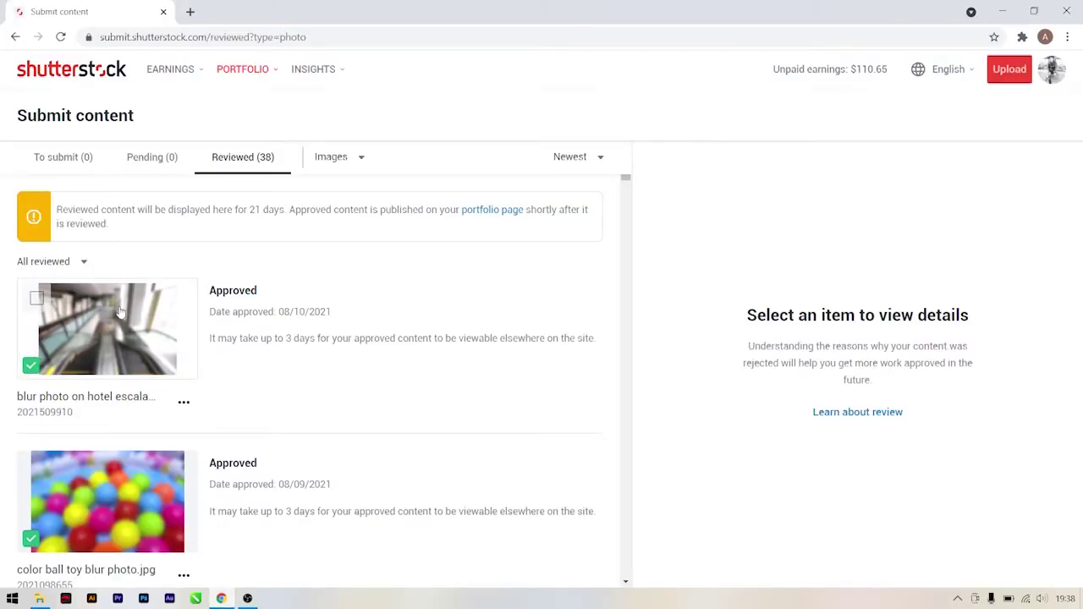
left_click(120, 311)
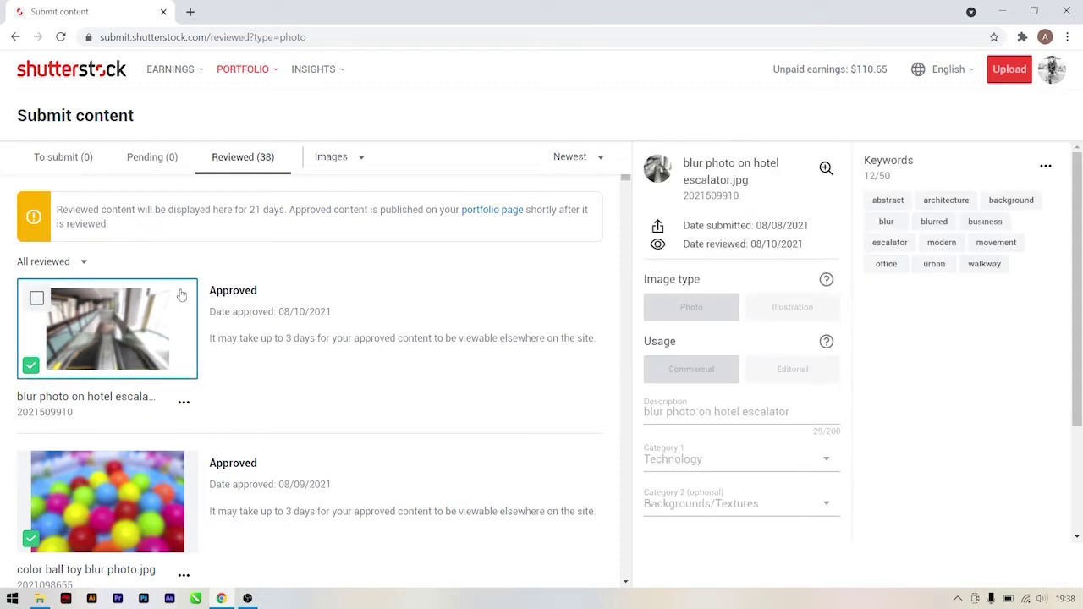
left_click(180, 295)
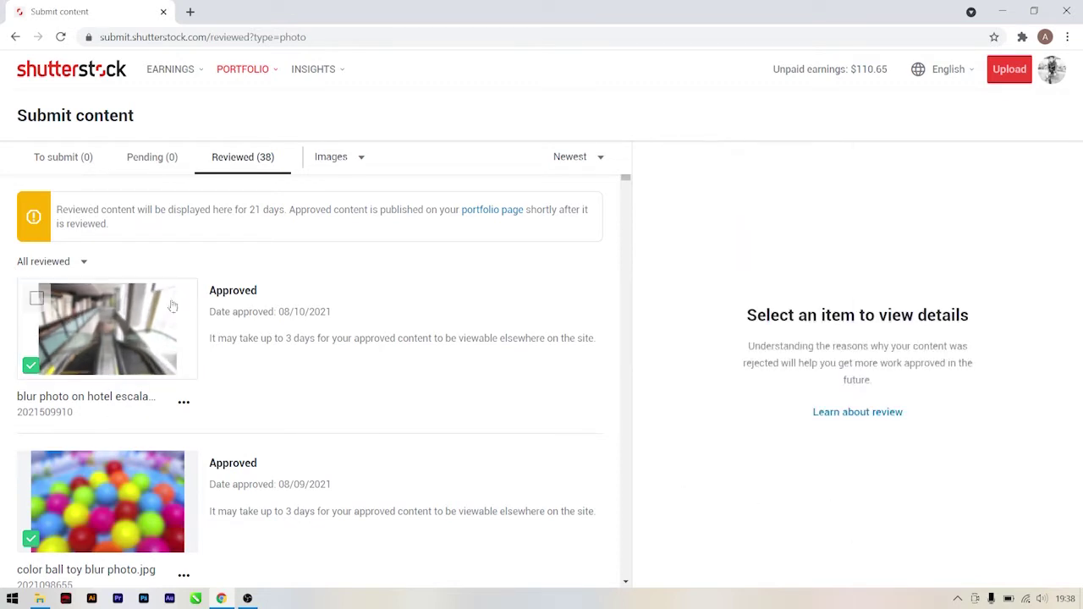
left_click(123, 340)
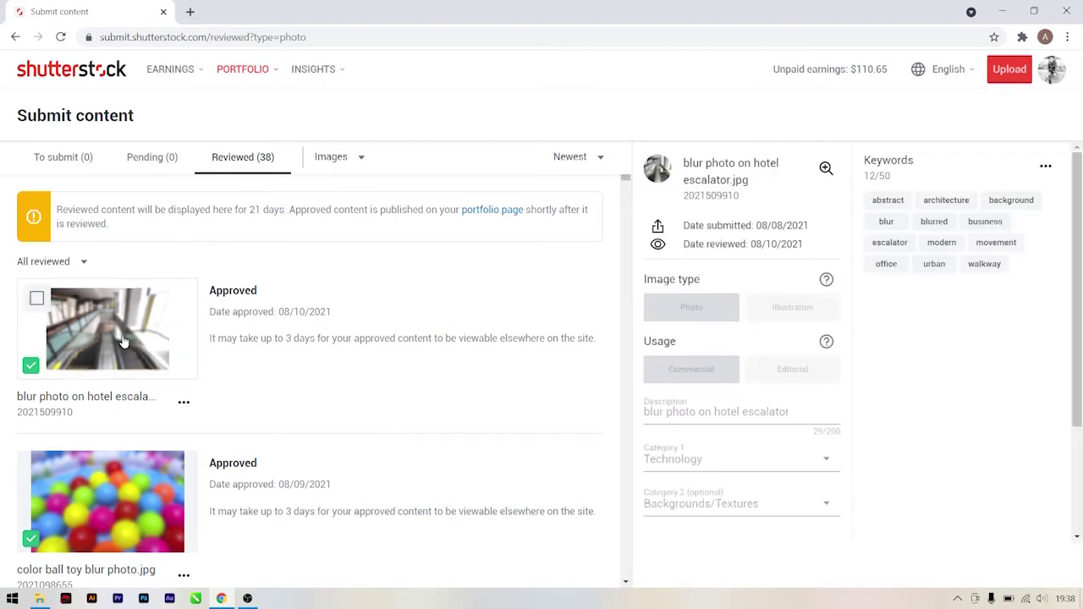
left_click(122, 340)
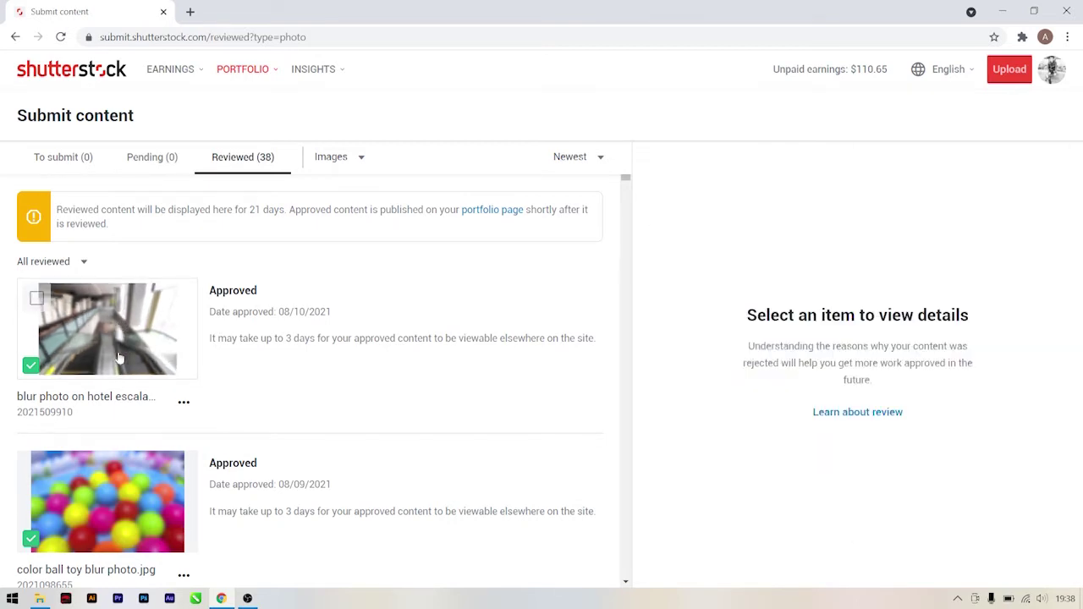
View the color ball toy photo, then scroll down to the ship photo's details
left_click(142, 483)
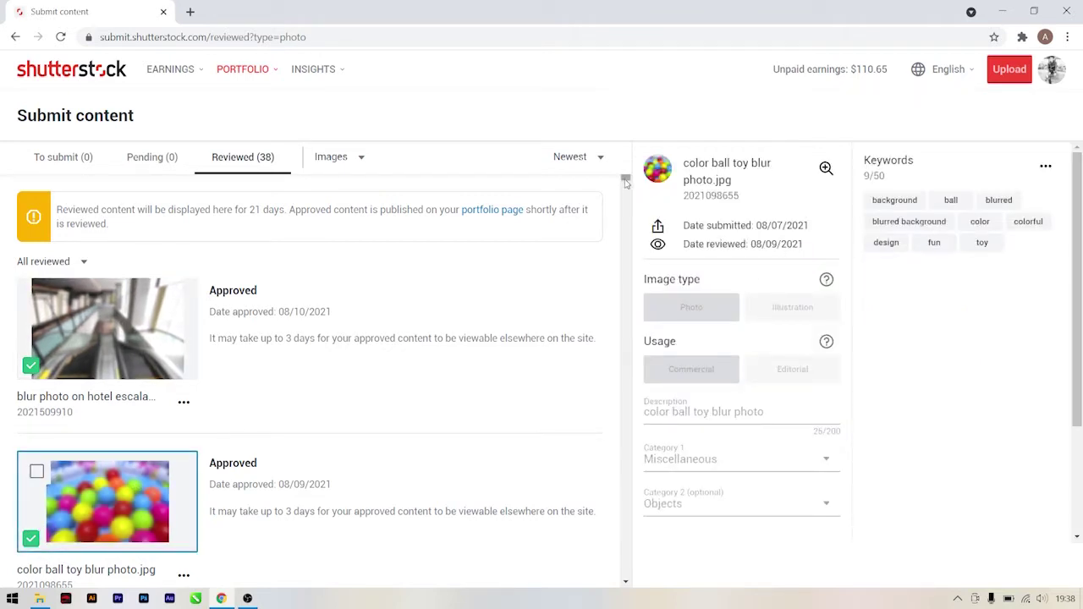
left_click(627, 583)
left_click(627, 583)
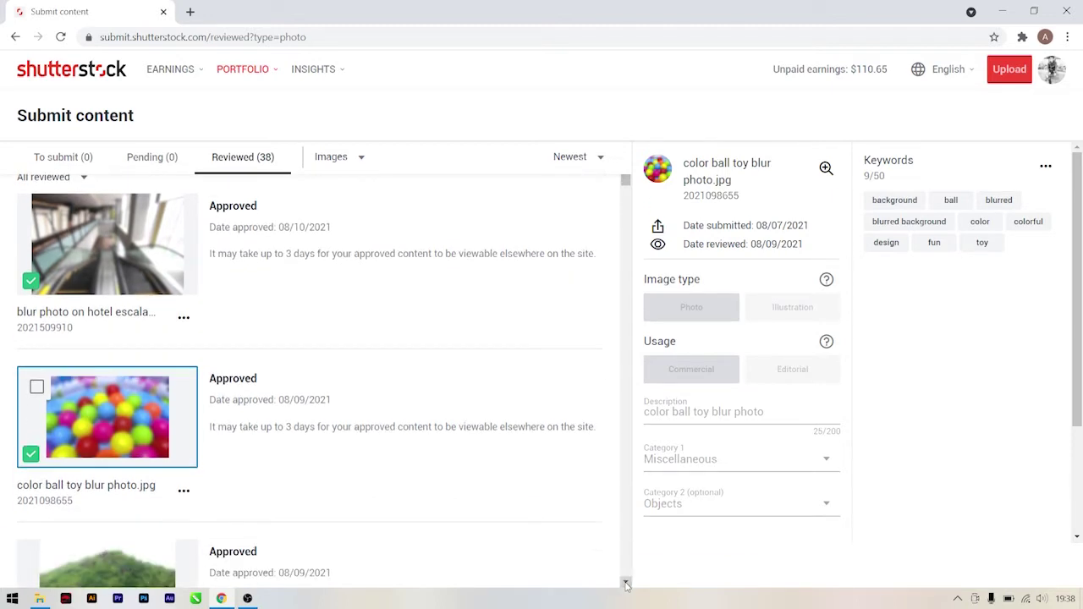
left_click(627, 583)
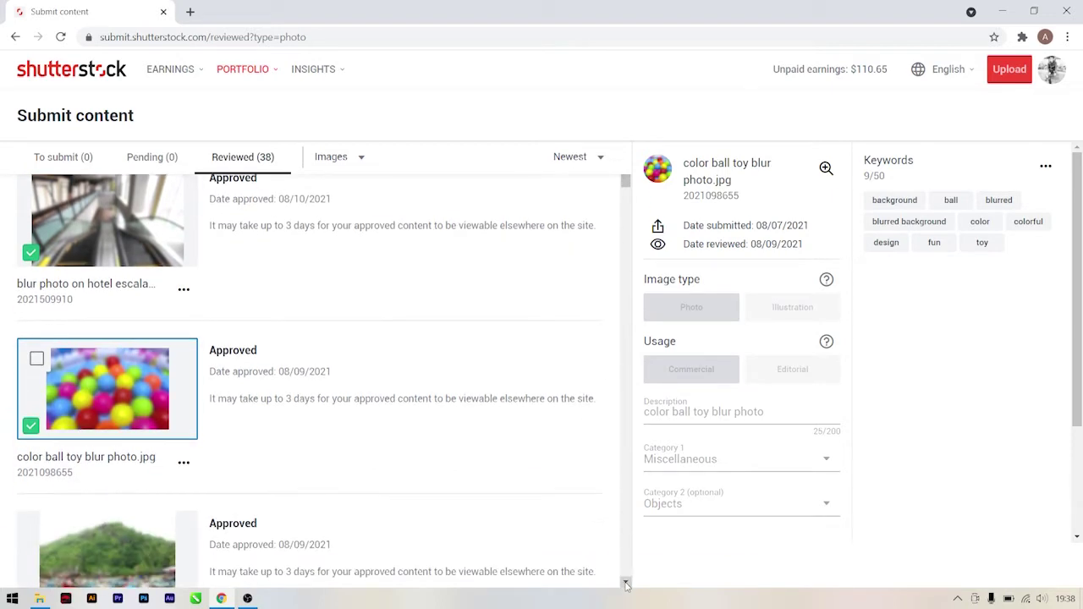
left_click(627, 583)
left_click(627, 583)
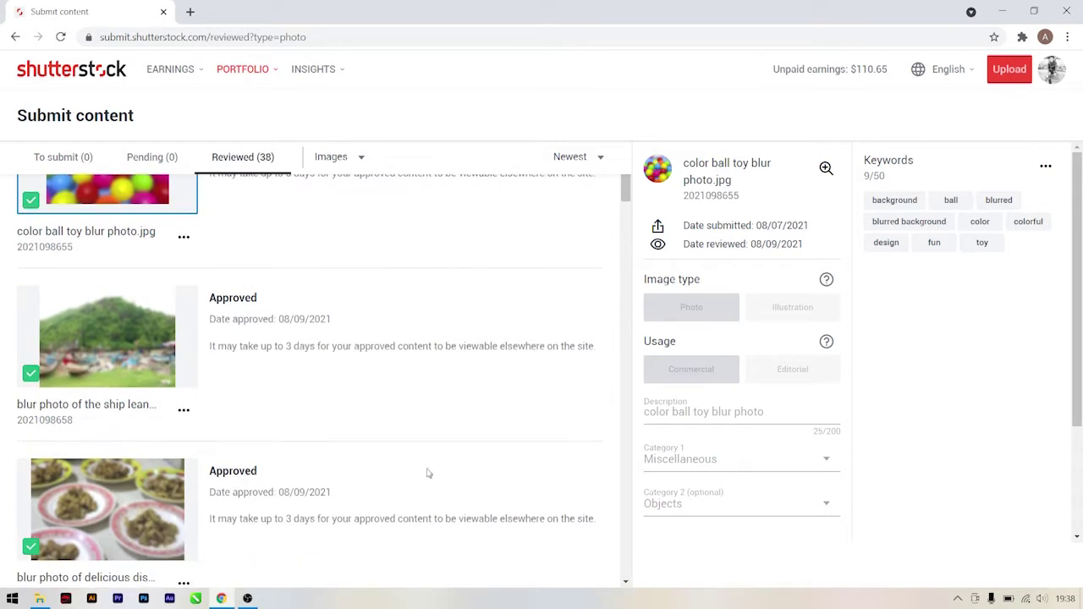
mouse_move(107, 337)
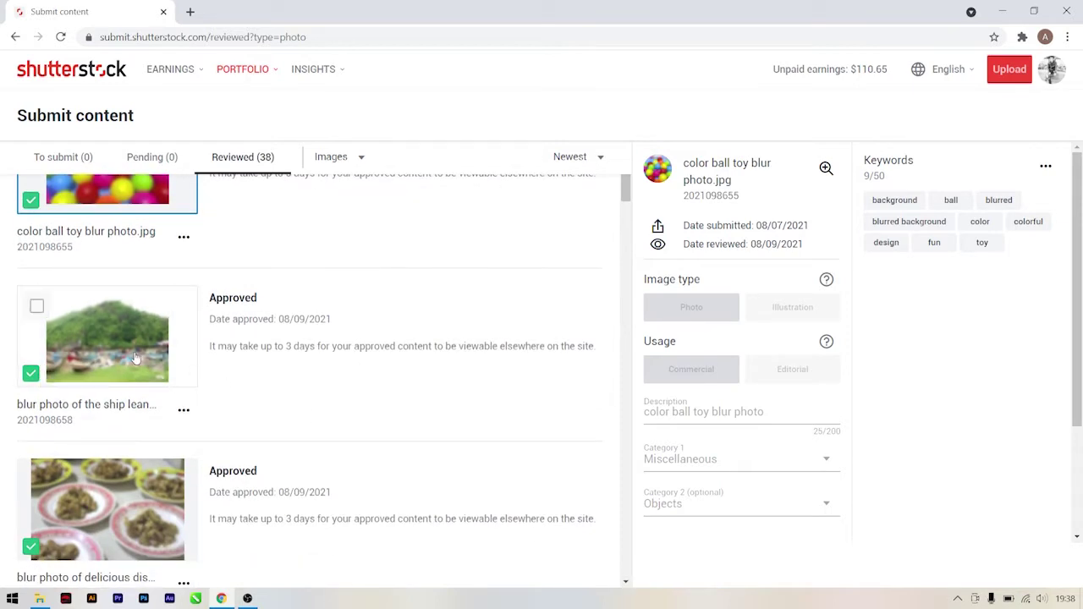
left_click(135, 357)
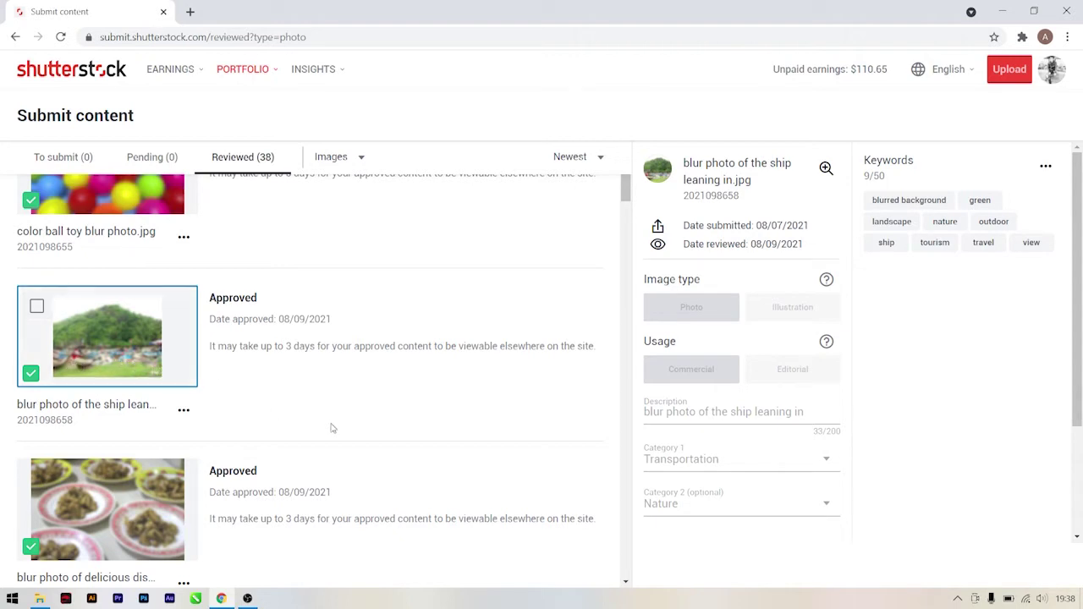
Scroll to 'wild grass plant blur photo.jpg' and show its 9 keywords, Nature and Parks/Outdoor categories
left_click(625, 582)
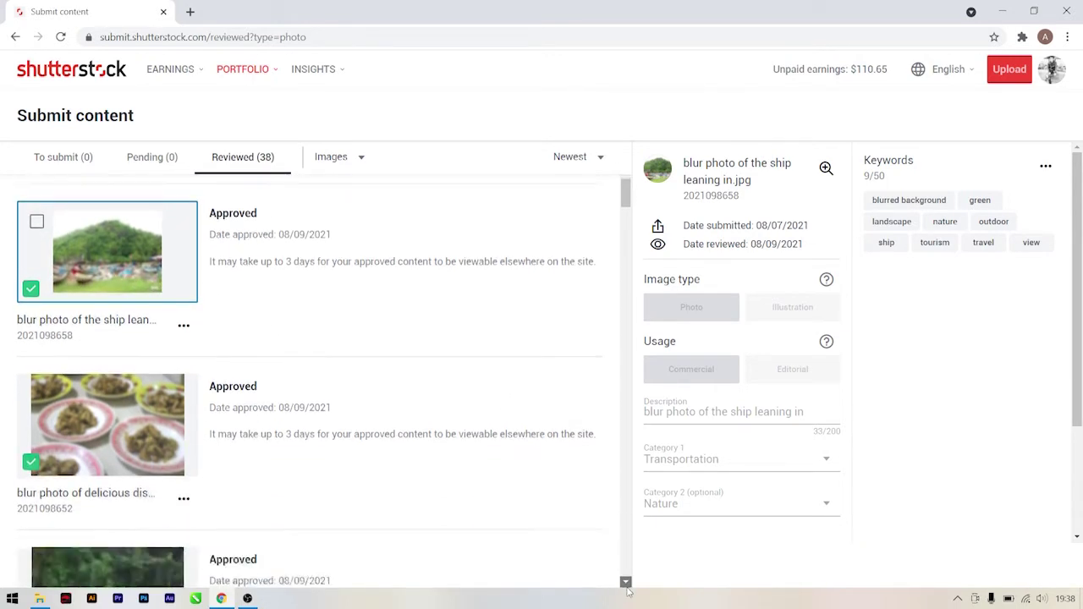
left_click(625, 582)
mouse_move(107, 425)
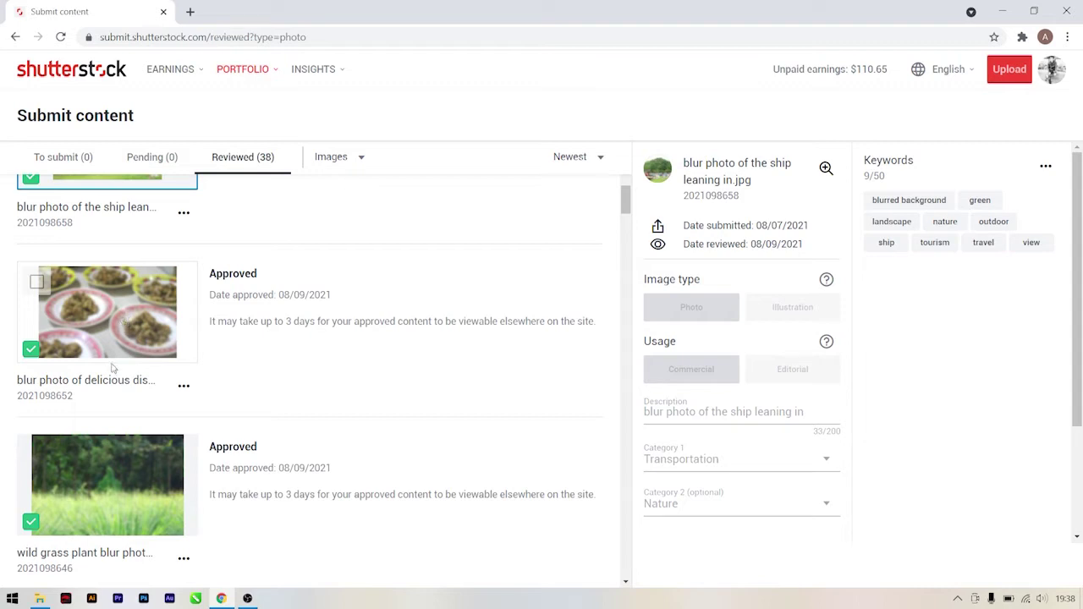
mouse_move(107, 485)
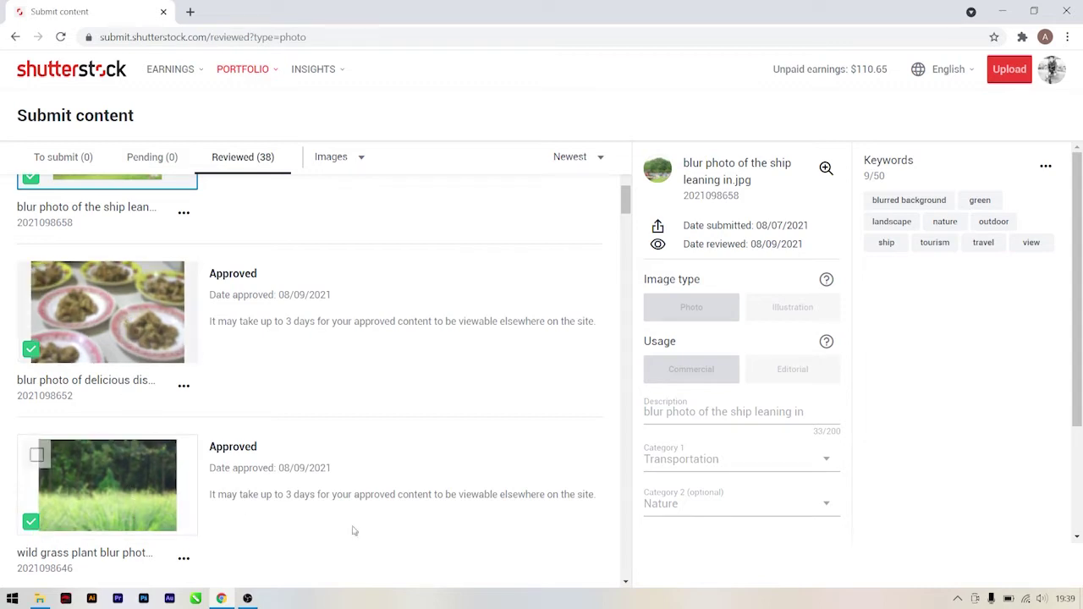
left_click(624, 582)
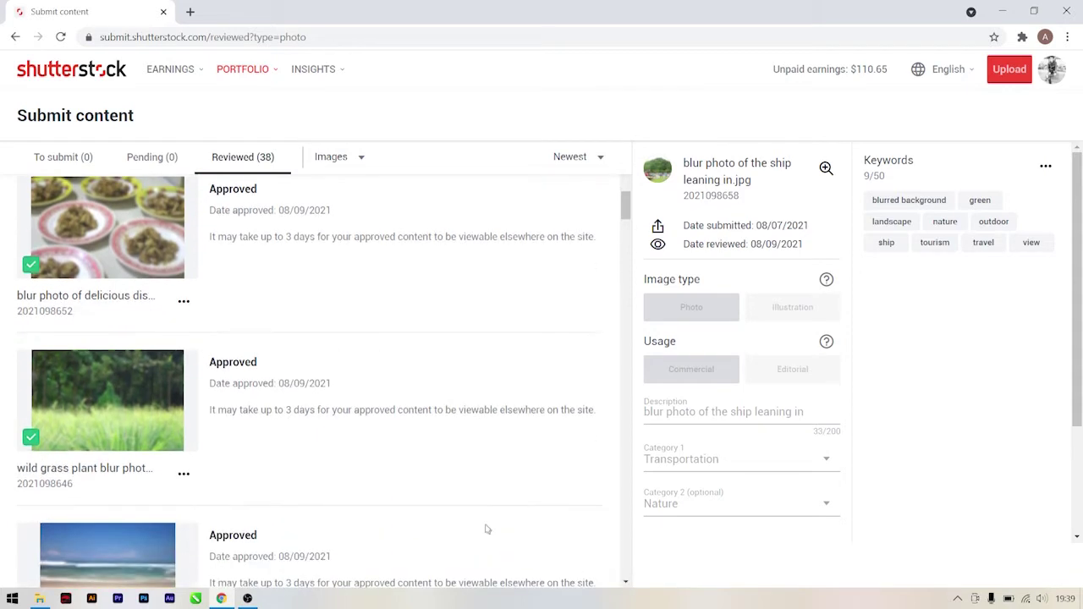
left_click(109, 413)
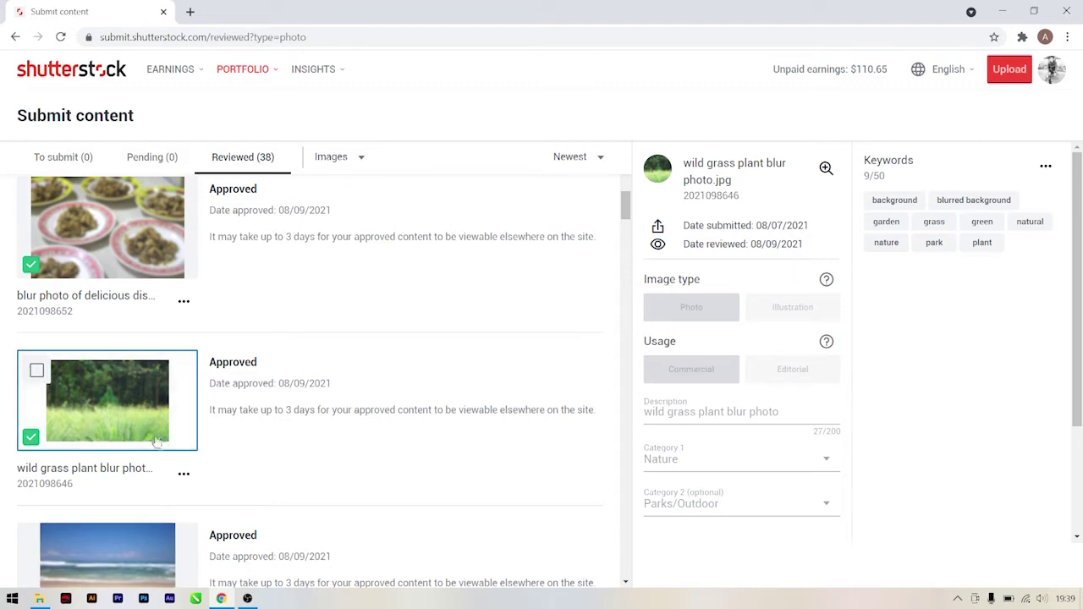
mouse_move(107, 400)
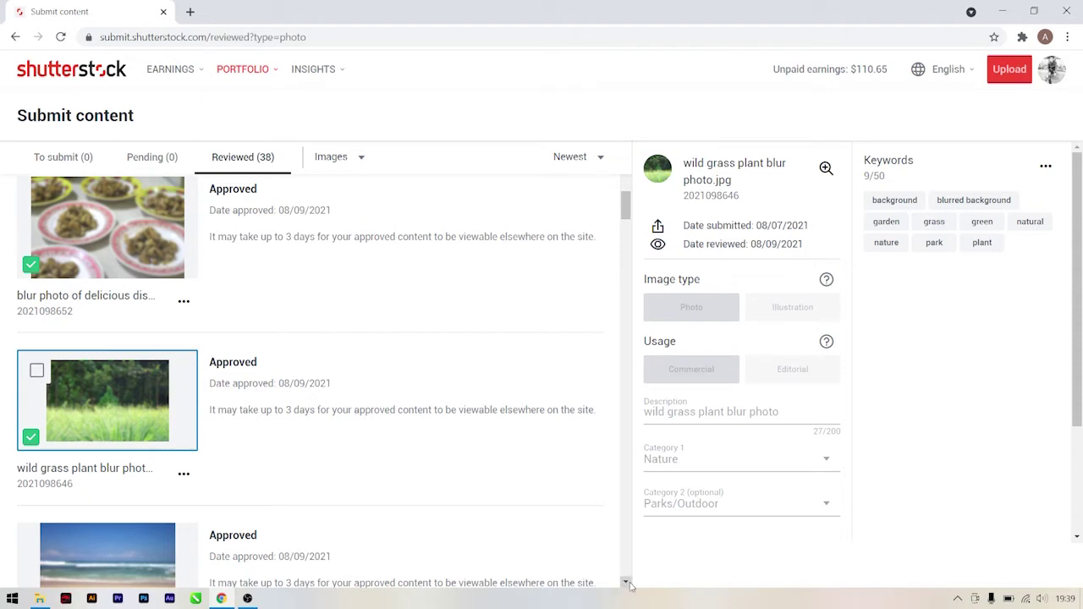
left_click(626, 582)
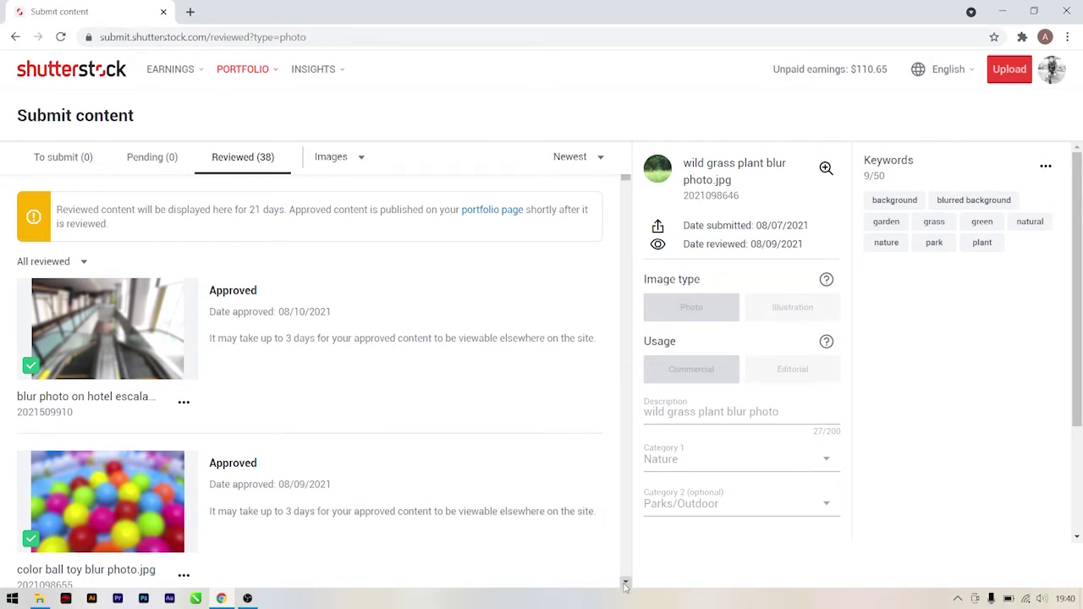
Scroll further and show 'Blur photo of beach scene.jpg' details: 11 keywords, Sports/Recreation, Holidays
scroll(624, 585, "down", 1)
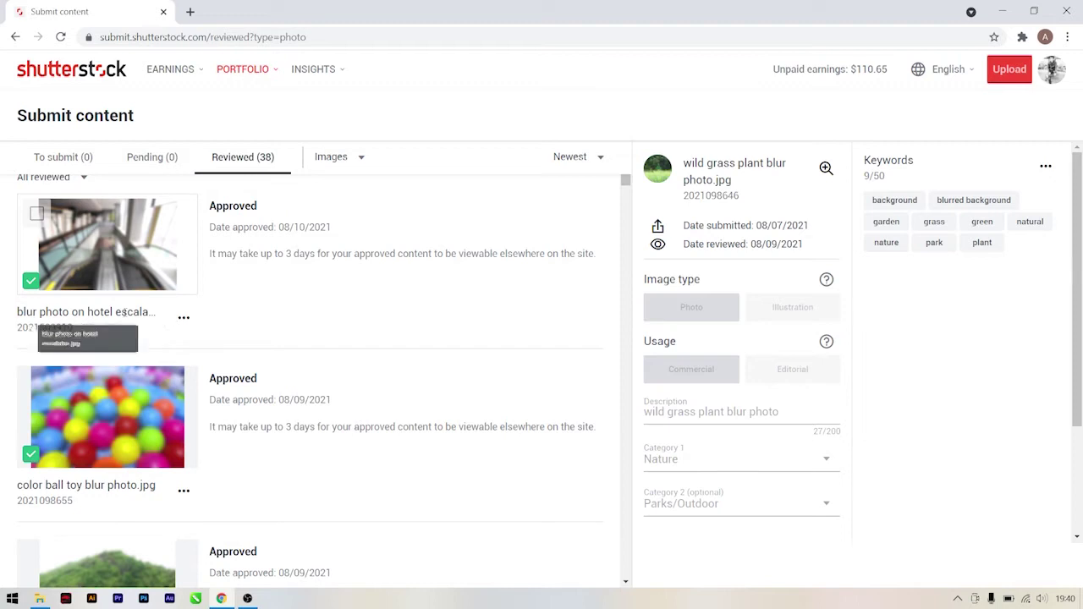
left_click(625, 582)
left_click(625, 583)
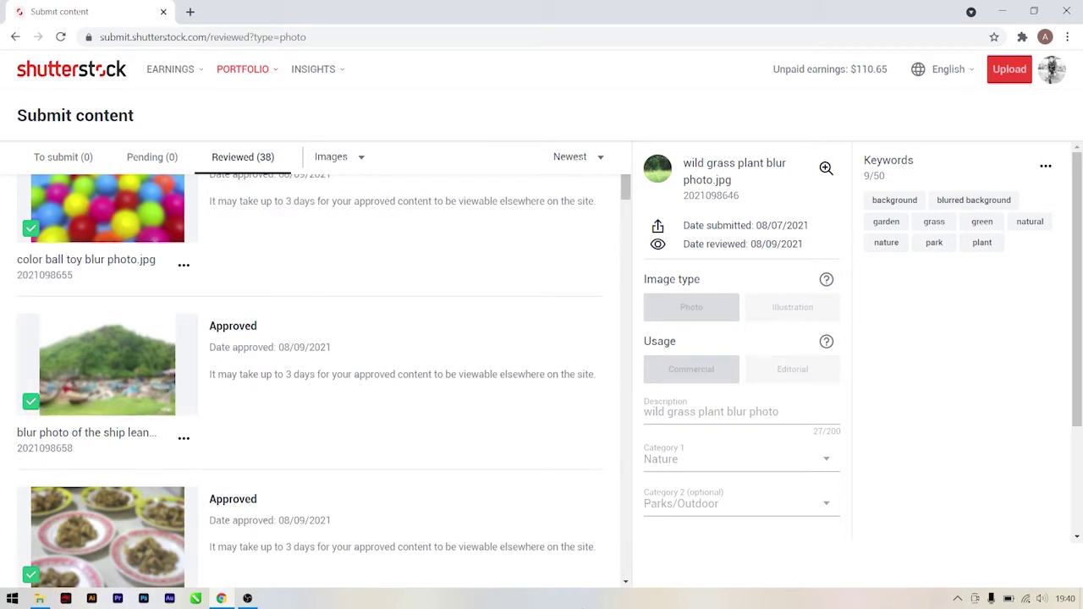
left_click(626, 582)
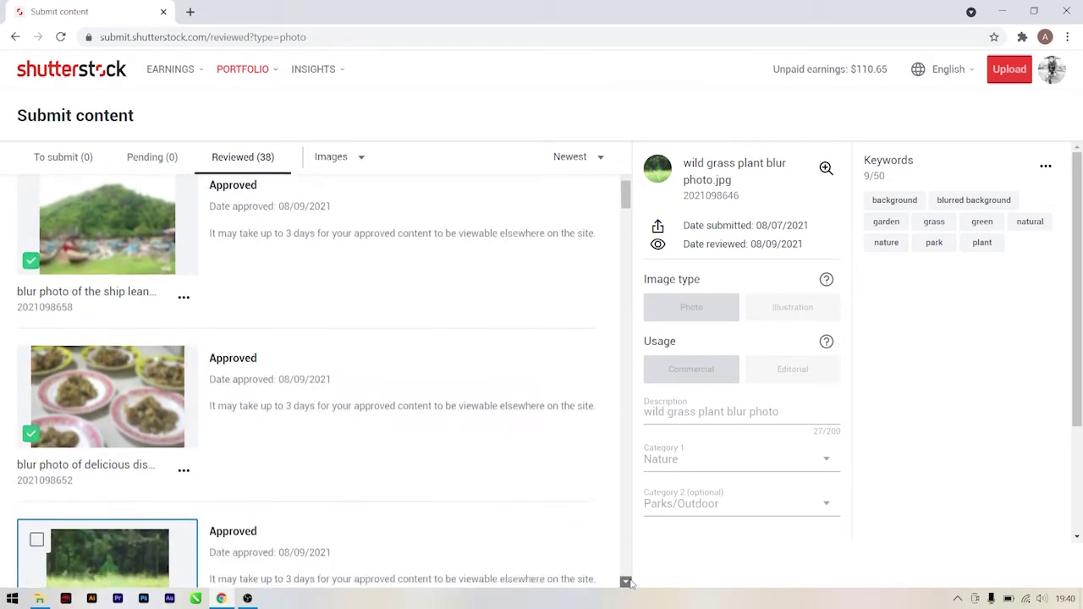
left_click(626, 582)
left_click(626, 582)
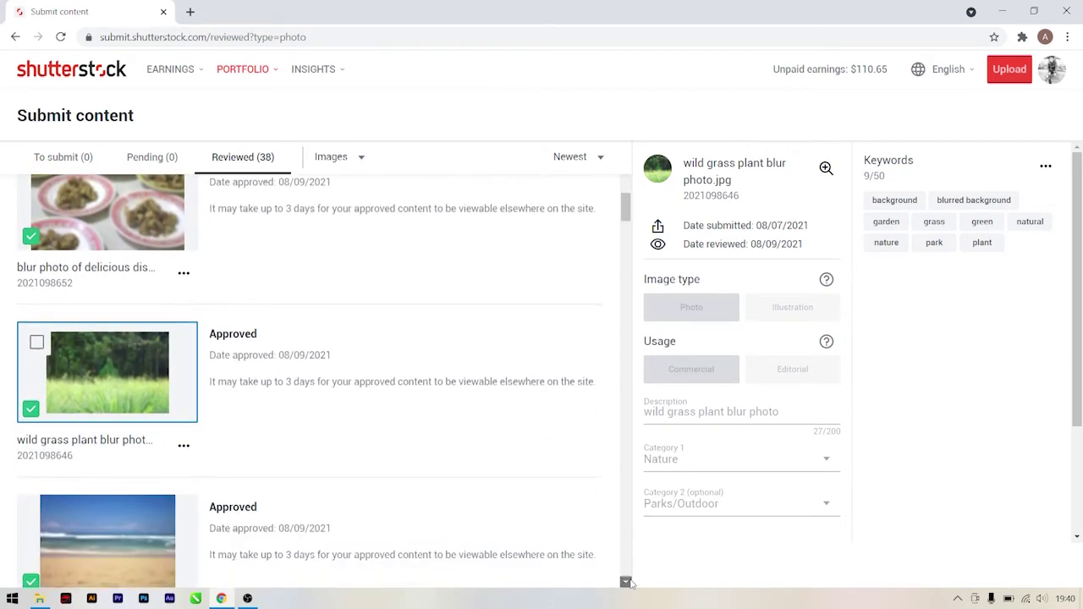
left_click(626, 582)
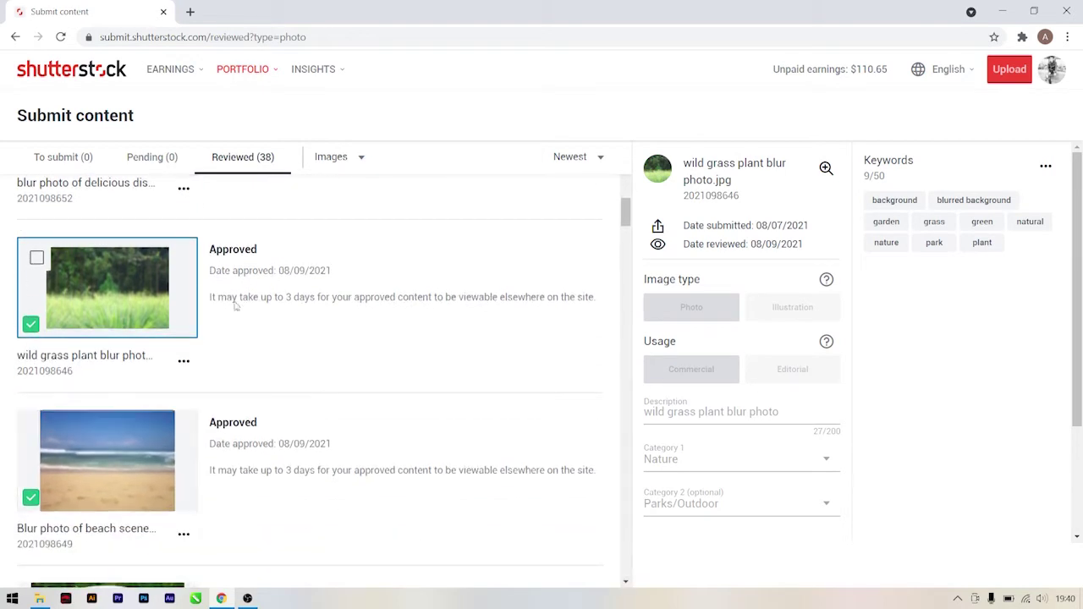
left_click(142, 422)
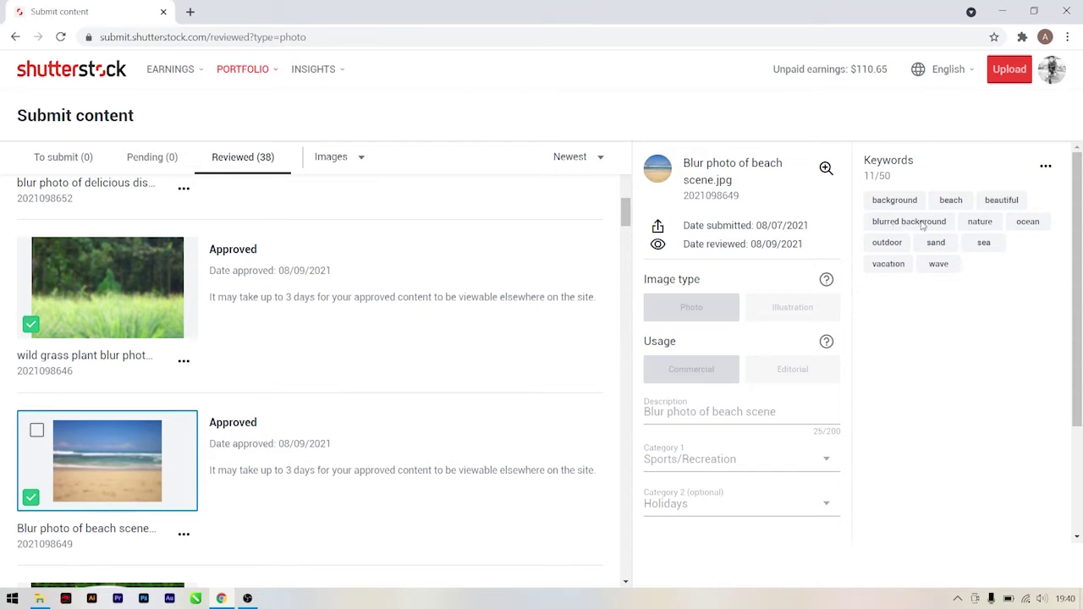
Recheck the wild grass and color ball toy photo details, then minimize the browser
left_click(127, 291)
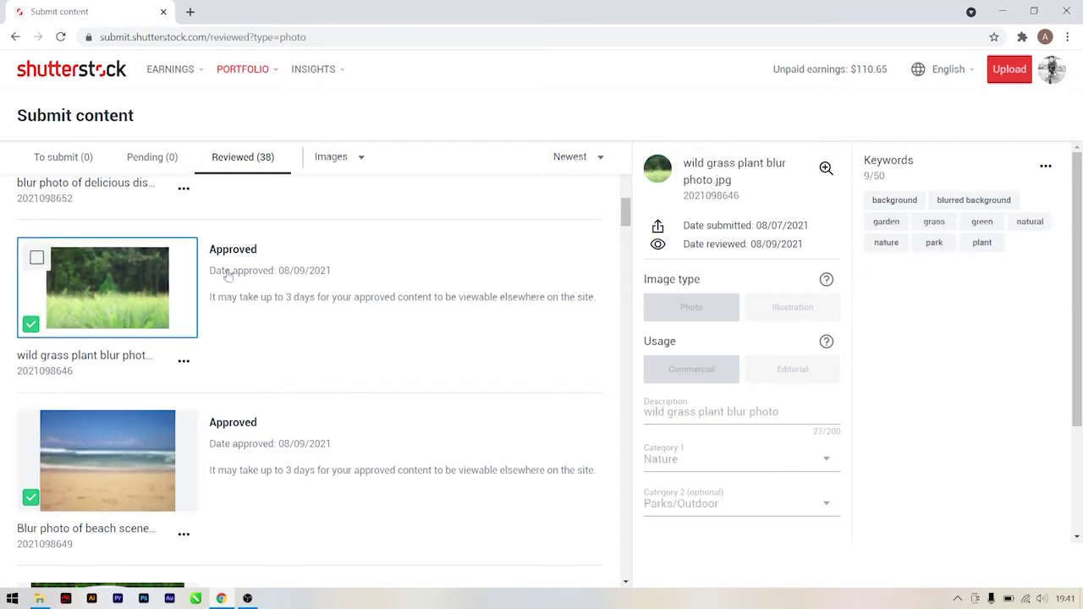
left_click(770, 146)
mouse_move(108, 287)
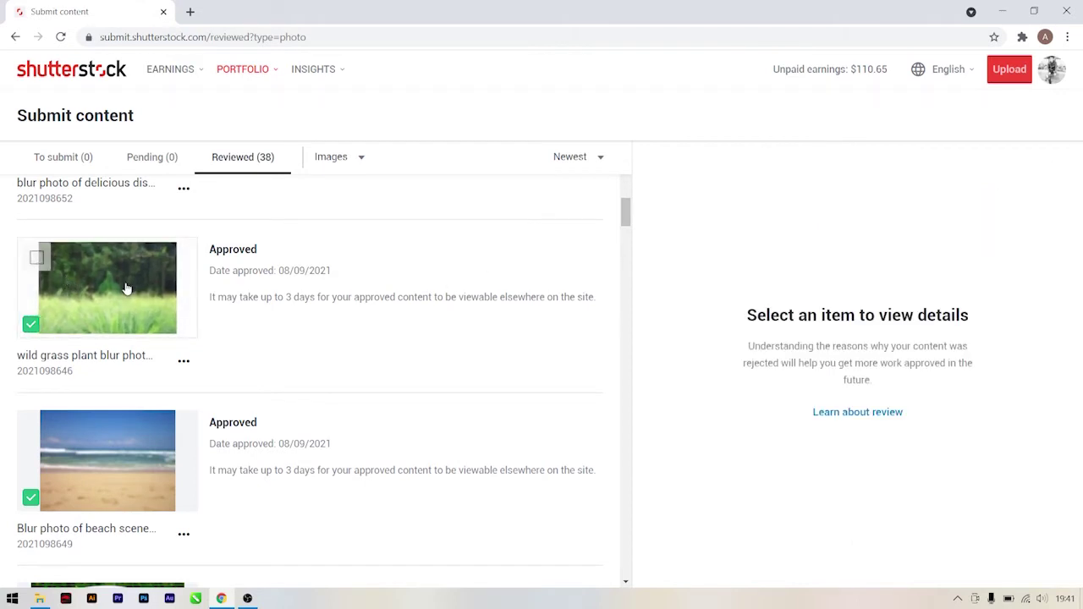
left_click(126, 288)
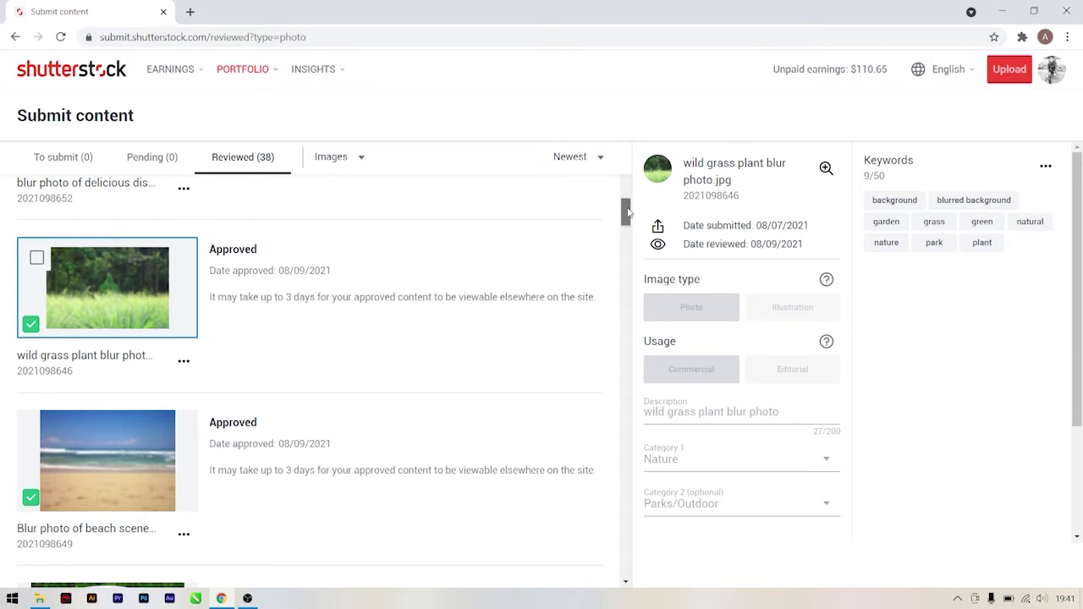
left_click_drag(627, 212, 627, 183)
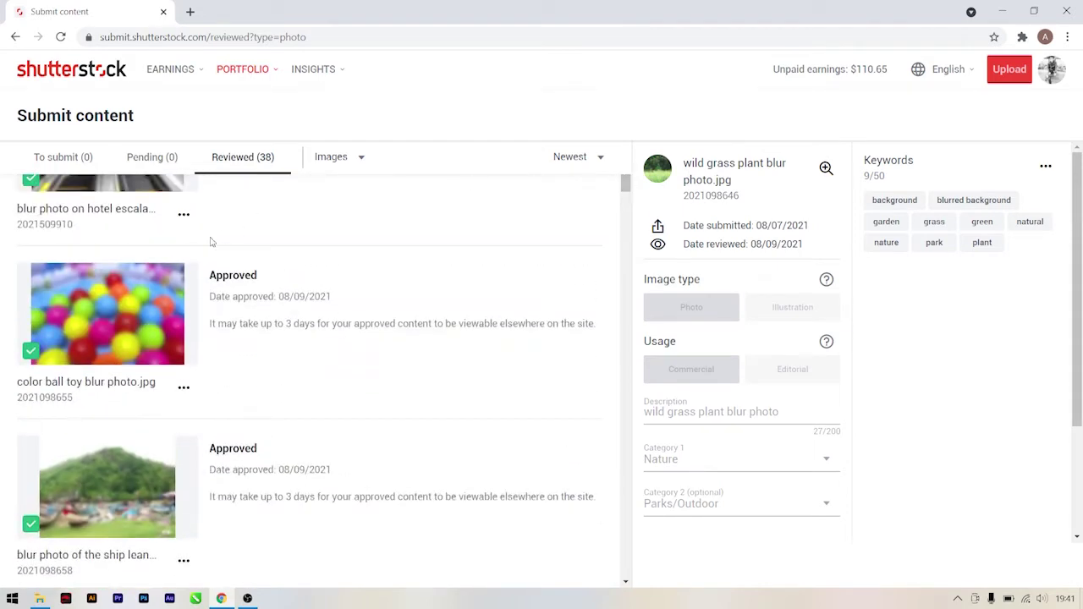
left_click(138, 285)
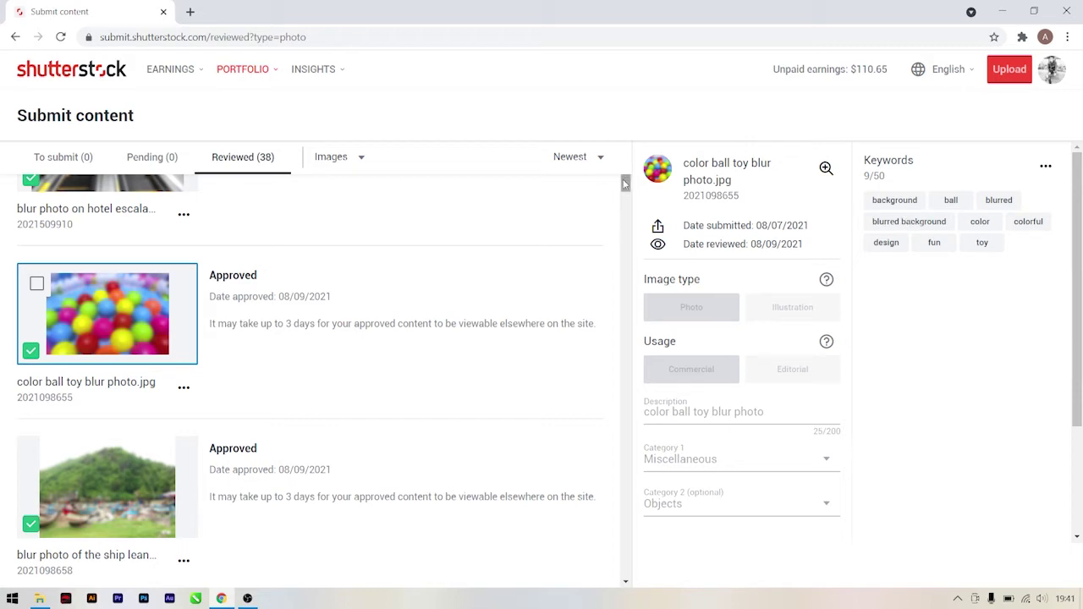
scroll(624, 170, "up", 2)
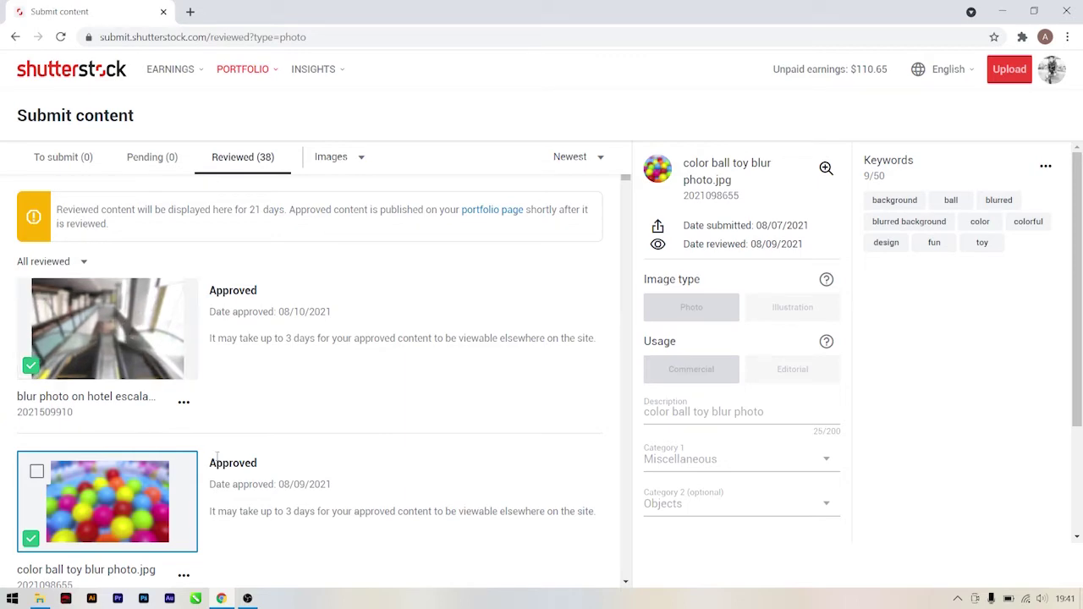
left_click(220, 598)
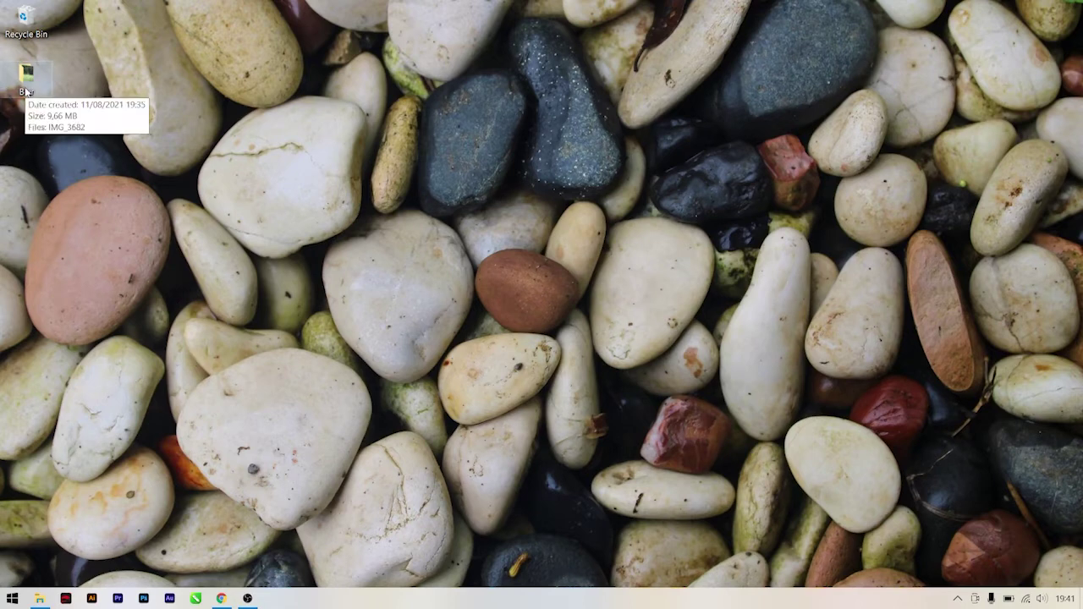
Open the Blur folder full-screen and briefly preview IMG_3682 in Photos before closing it
double_click(27, 84)
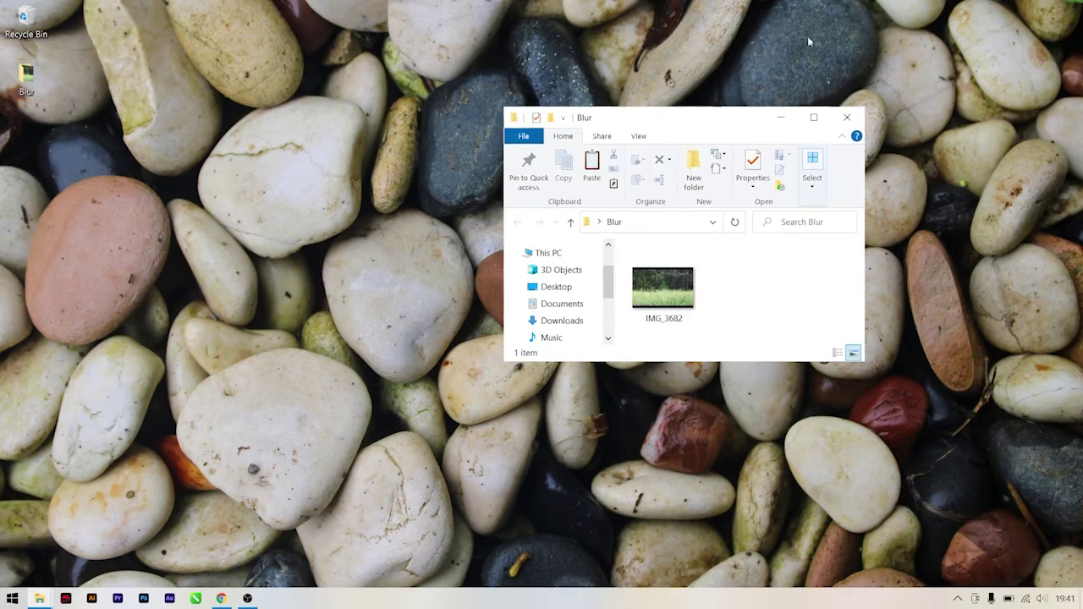
left_click(812, 116)
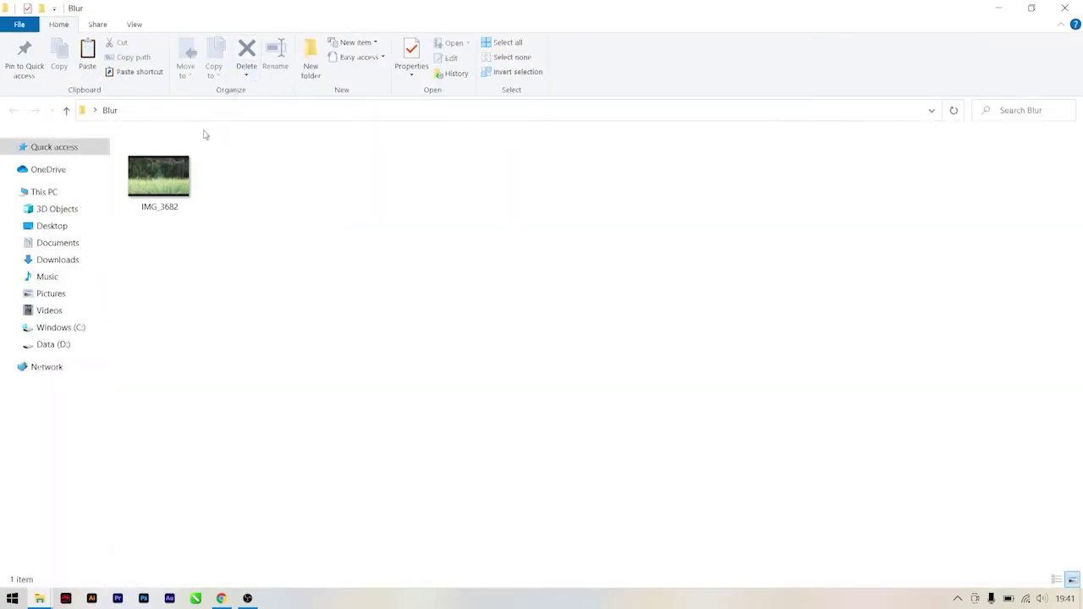
double_click(172, 174)
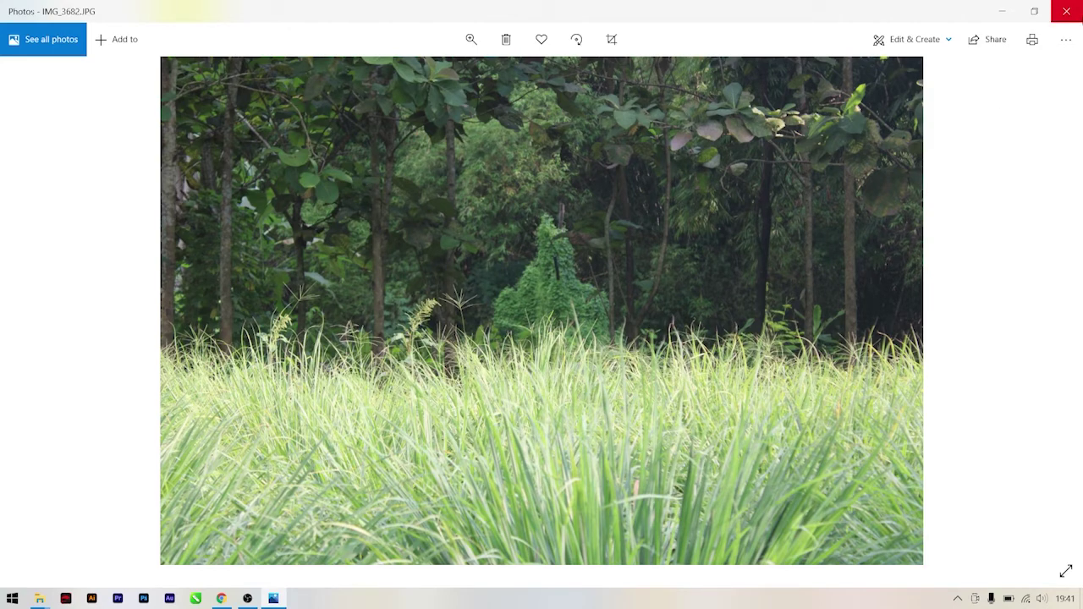
left_click(1066, 11)
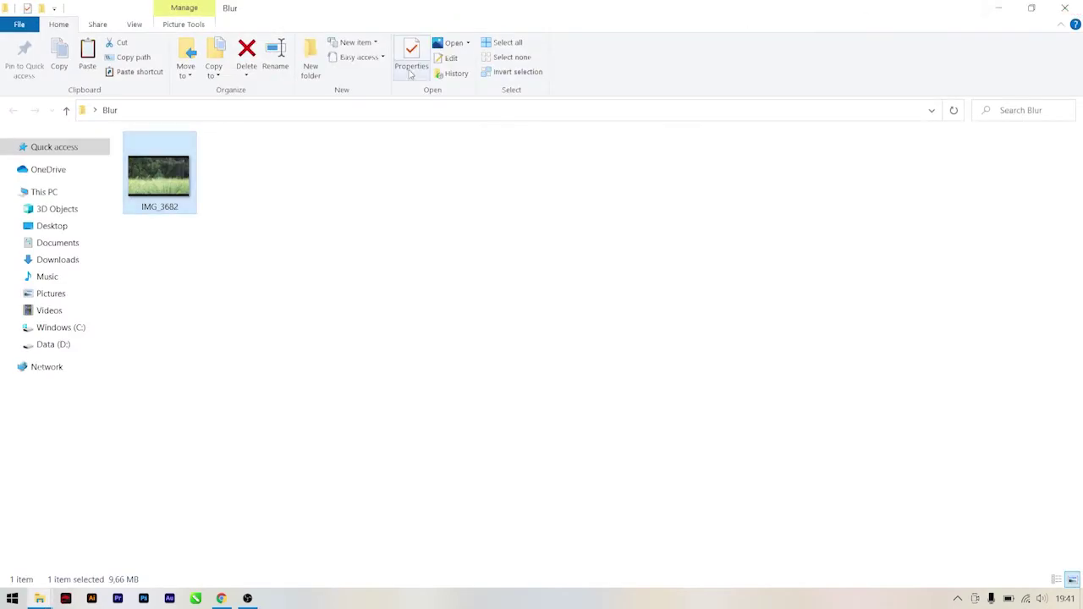
Open IMG_3682 in Adobe Photoshop 2020 through the Open with menu
double_click(150, 180)
right_click(150, 179)
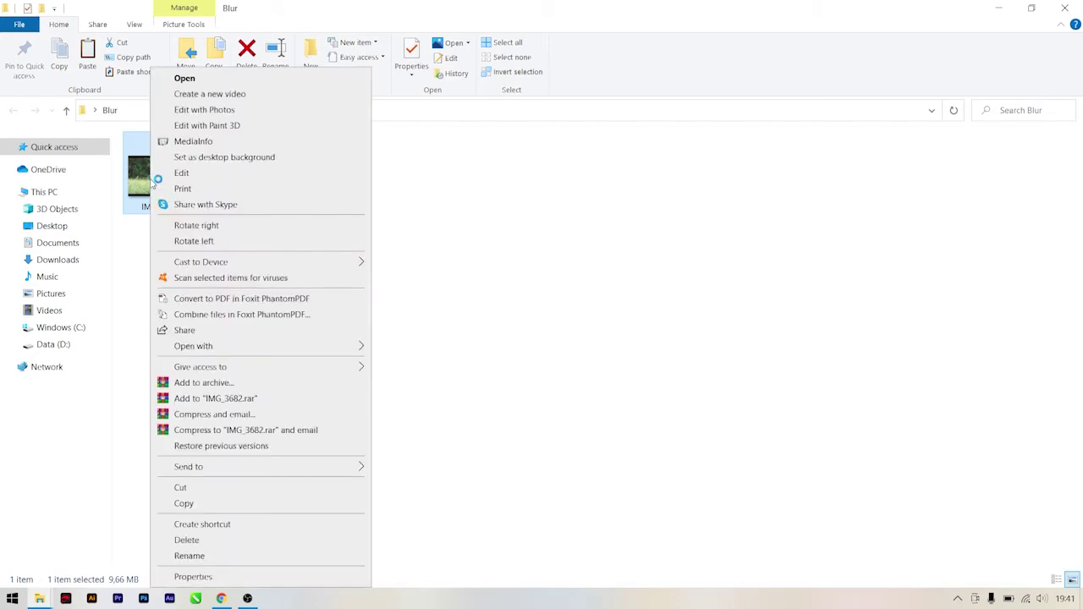
mouse_move(192, 346)
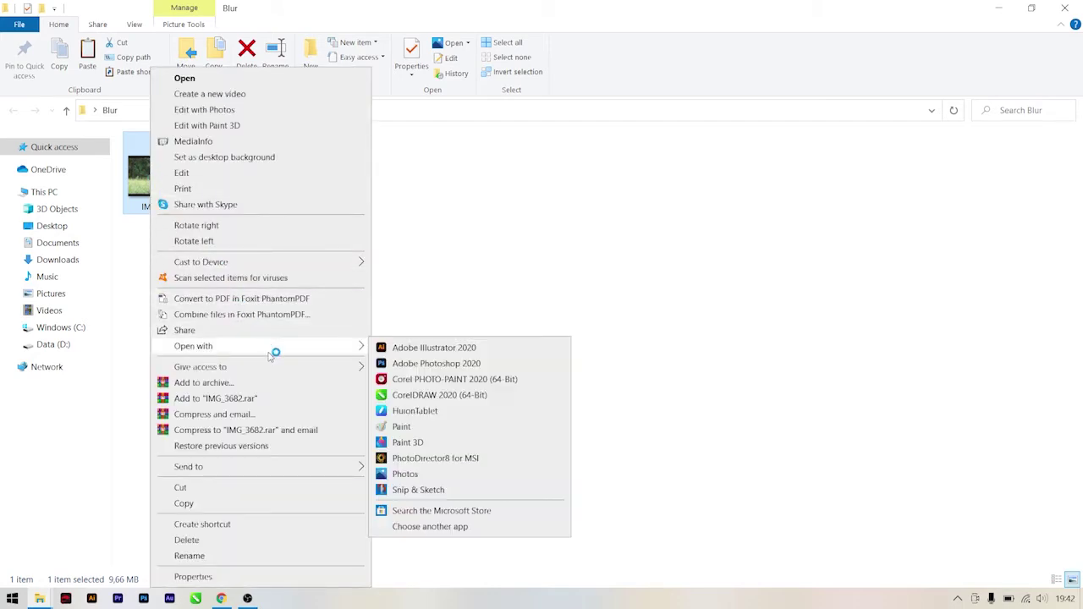
left_click(431, 364)
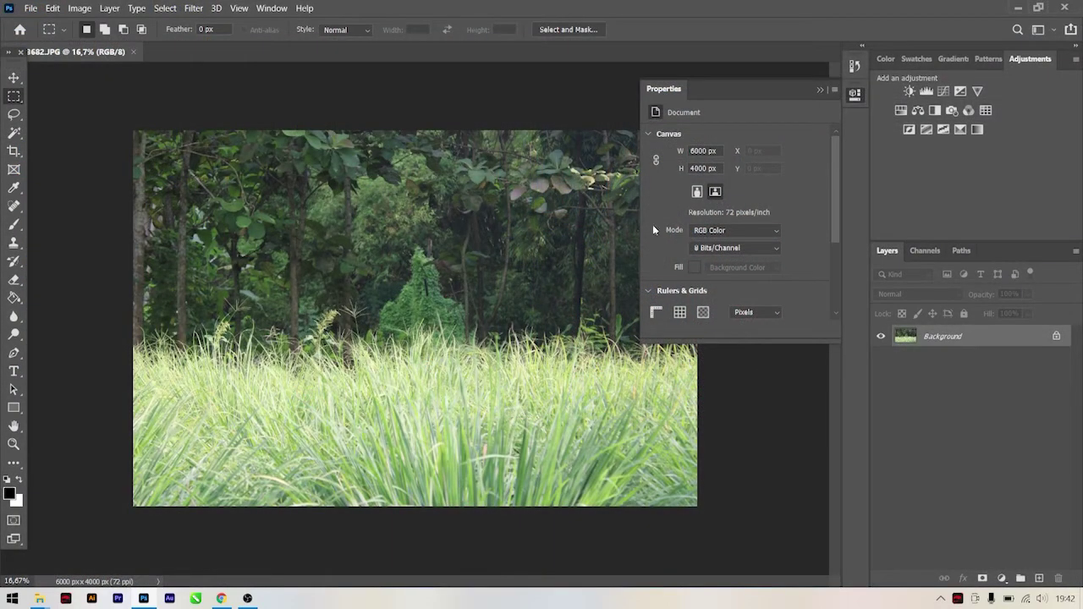
Close the floating document Properties panel and select the Move tool
left_click(820, 91)
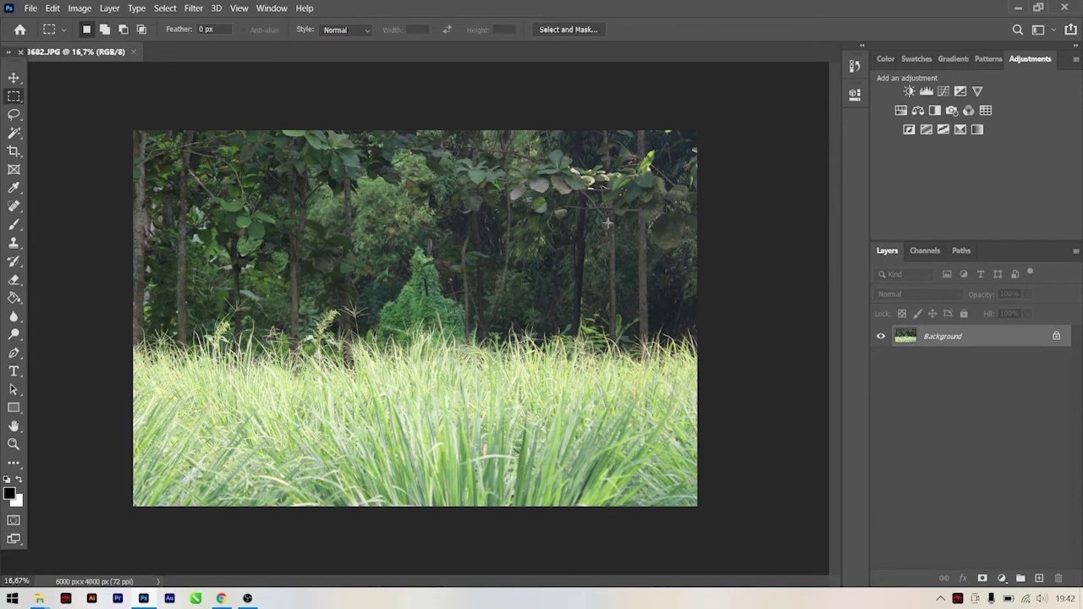
left_click(13, 78)
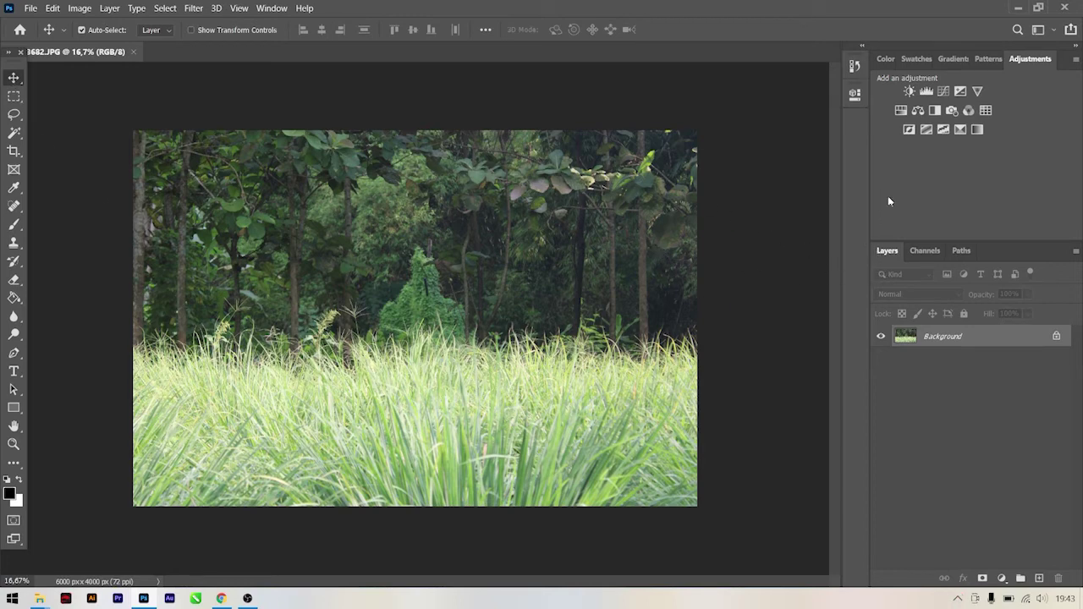
Add a Levels adjustment layer with input white 241, midtones 1.15 and output black 11
left_click(927, 92)
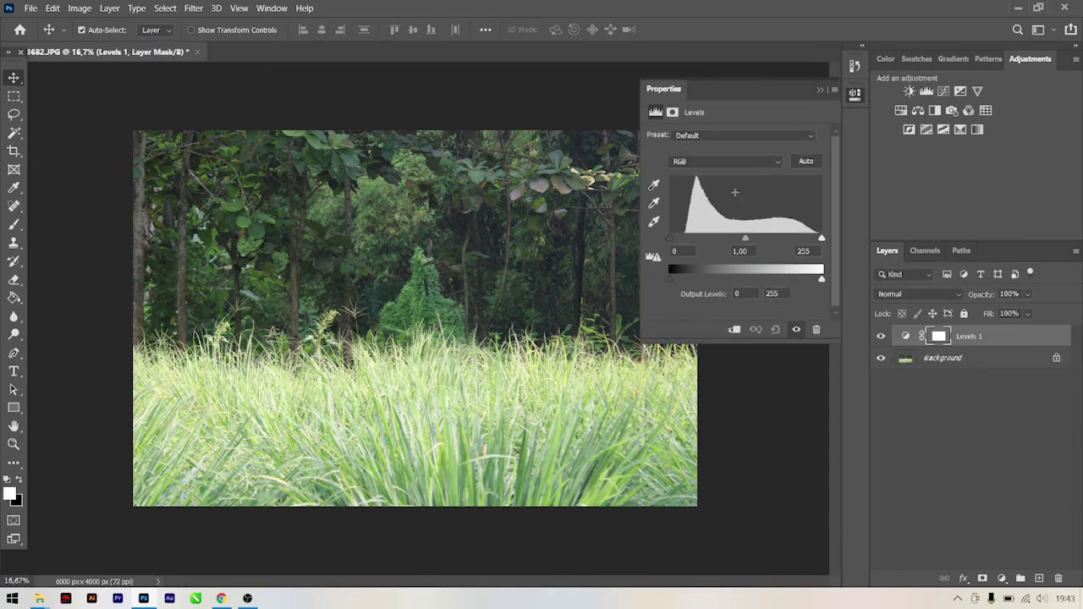
left_click_drag(822, 238, 812, 238)
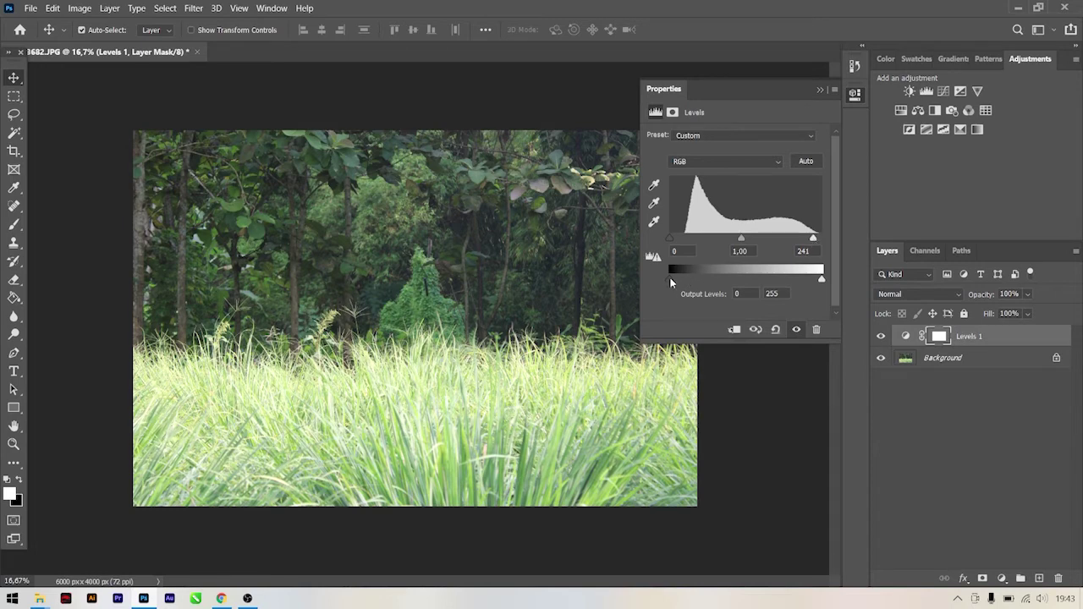
left_click_drag(669, 279, 676, 278)
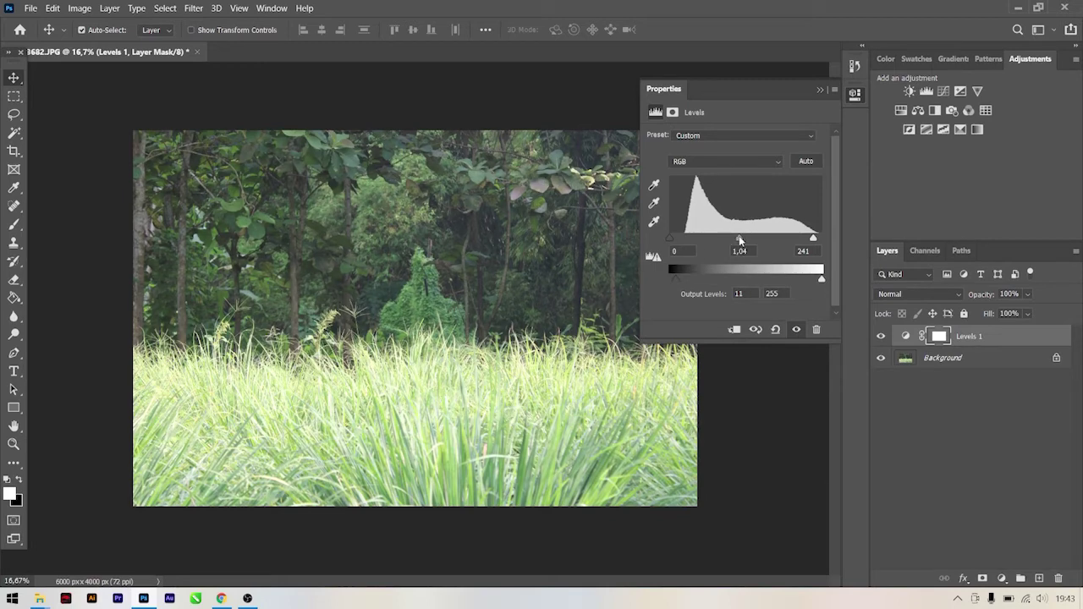
left_click_drag(739, 240, 734, 240)
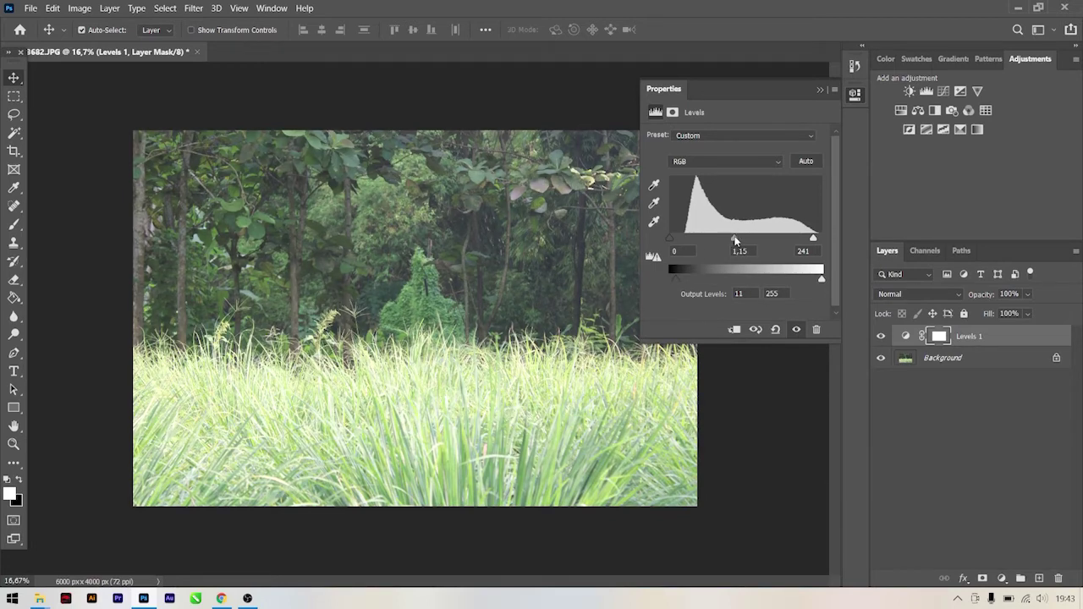
left_click(819, 90)
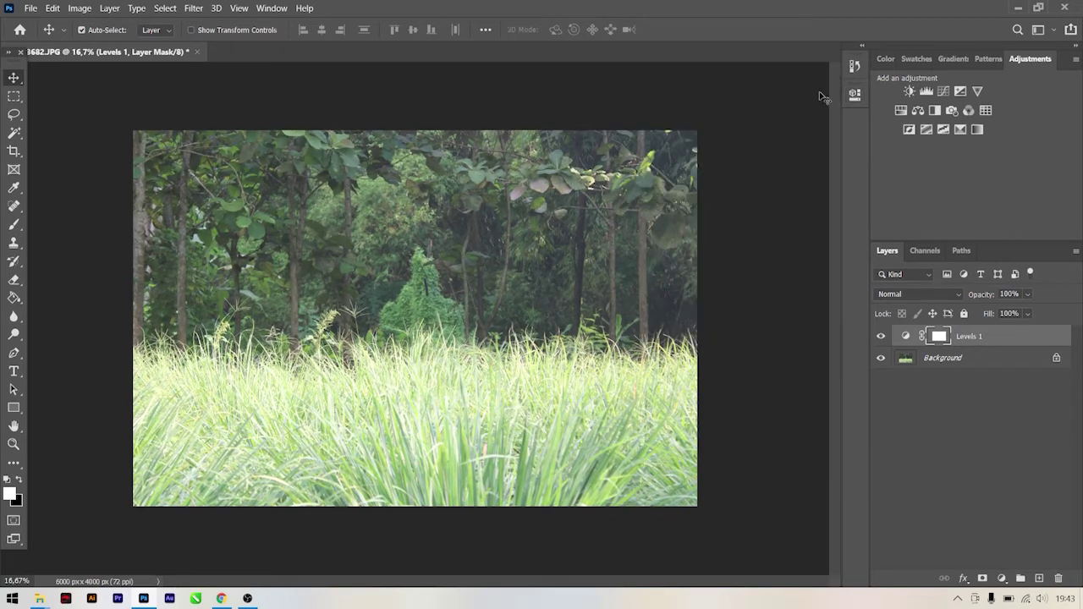
Add a +40 Hue/Saturation layer, compare it toggled off and on, then select Background
left_click(900, 110)
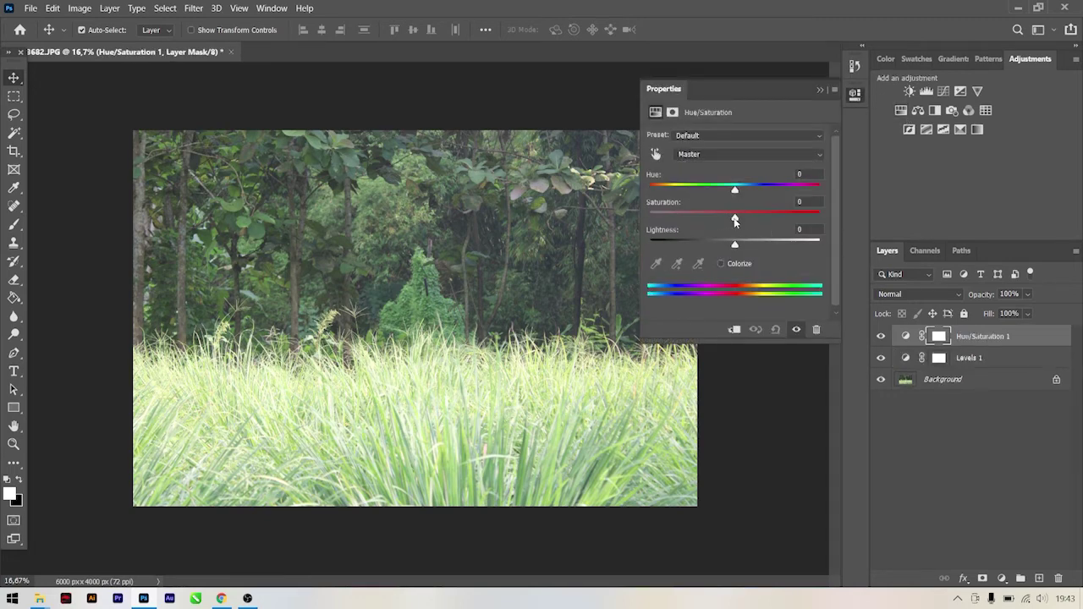
left_click_drag(734, 218, 768, 222)
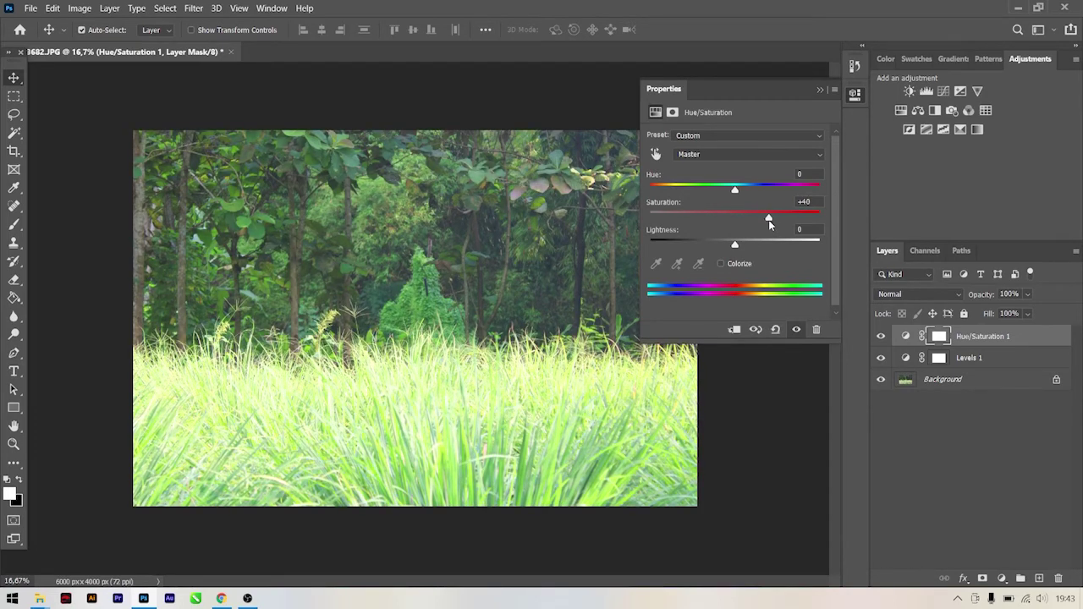
left_click(819, 90)
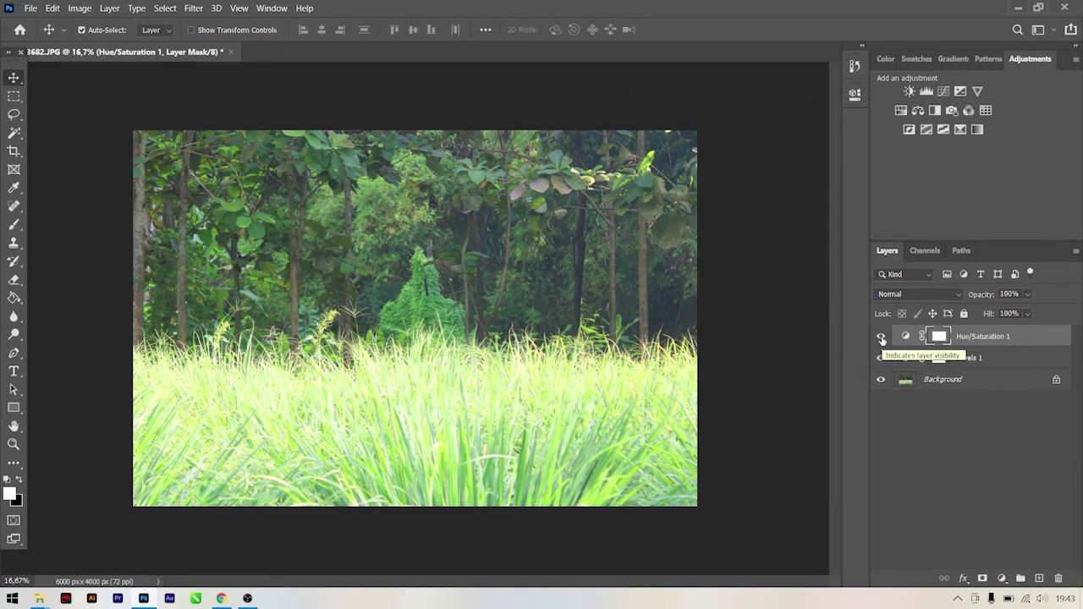
left_click(880, 338)
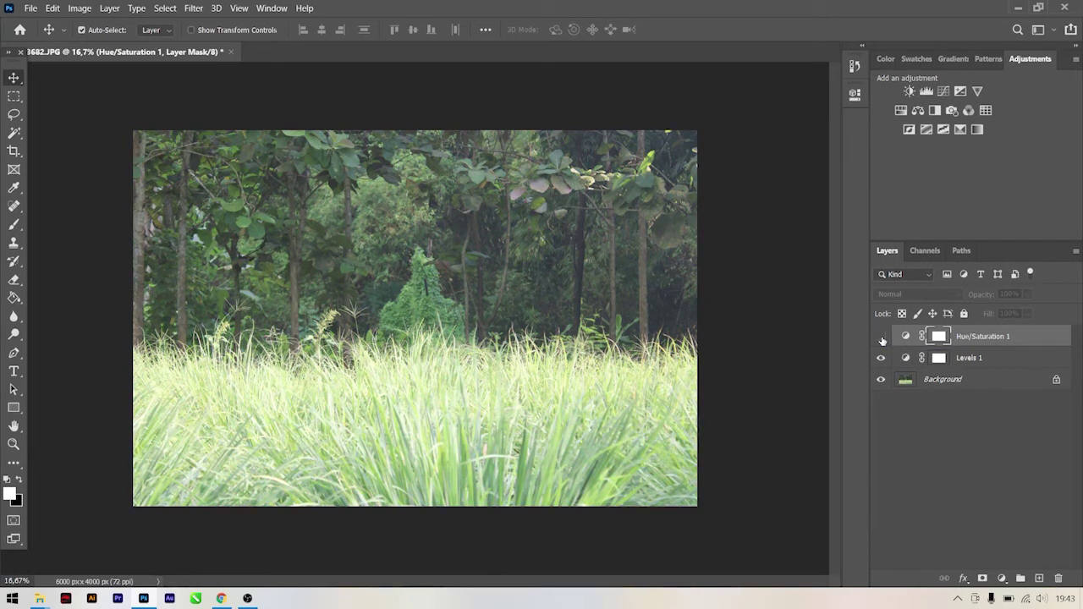
left_click(881, 338)
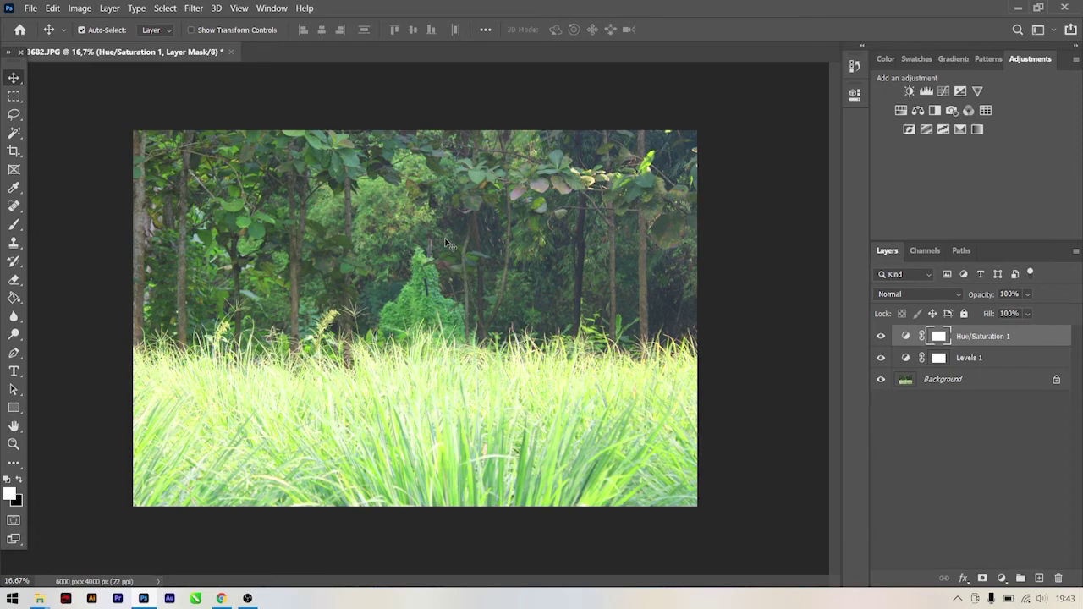
left_click(909, 381)
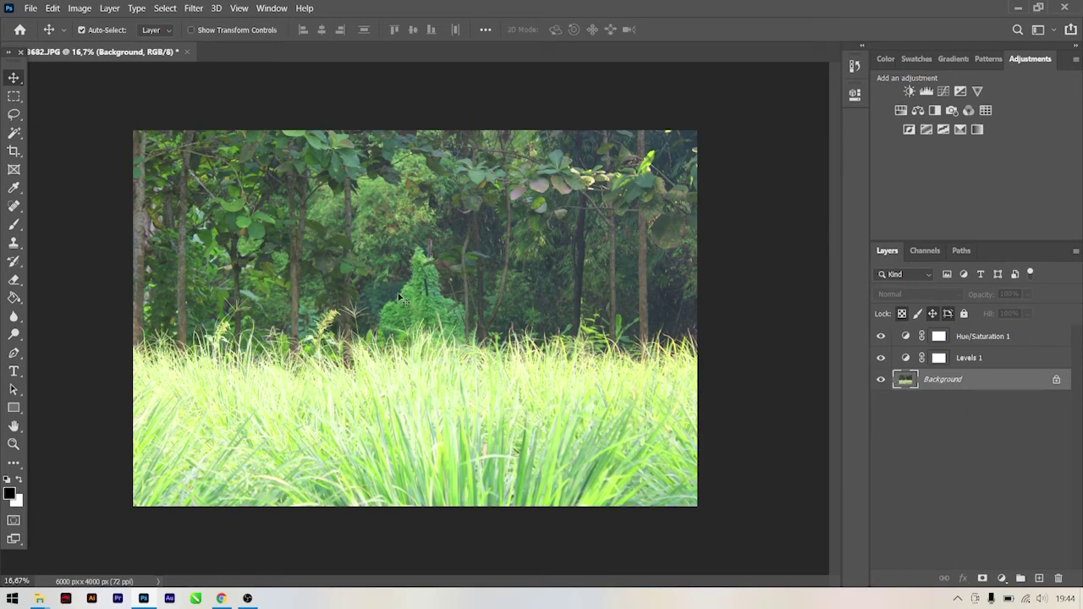
Apply a Gaussian Blur with a 40-pixel radius to the Background layer
left_click(190, 10)
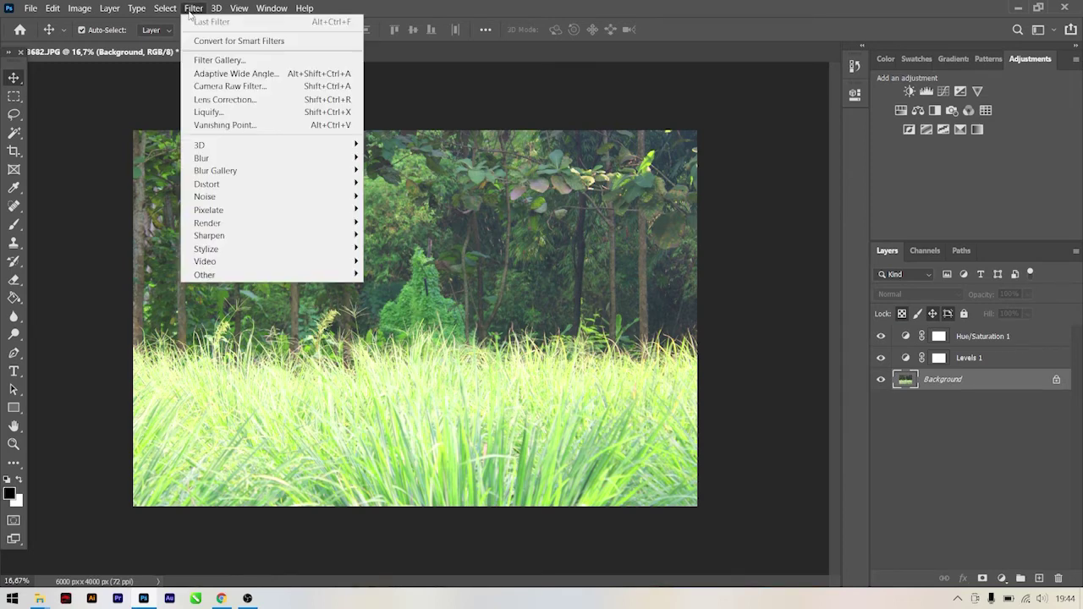
mouse_move(203, 158)
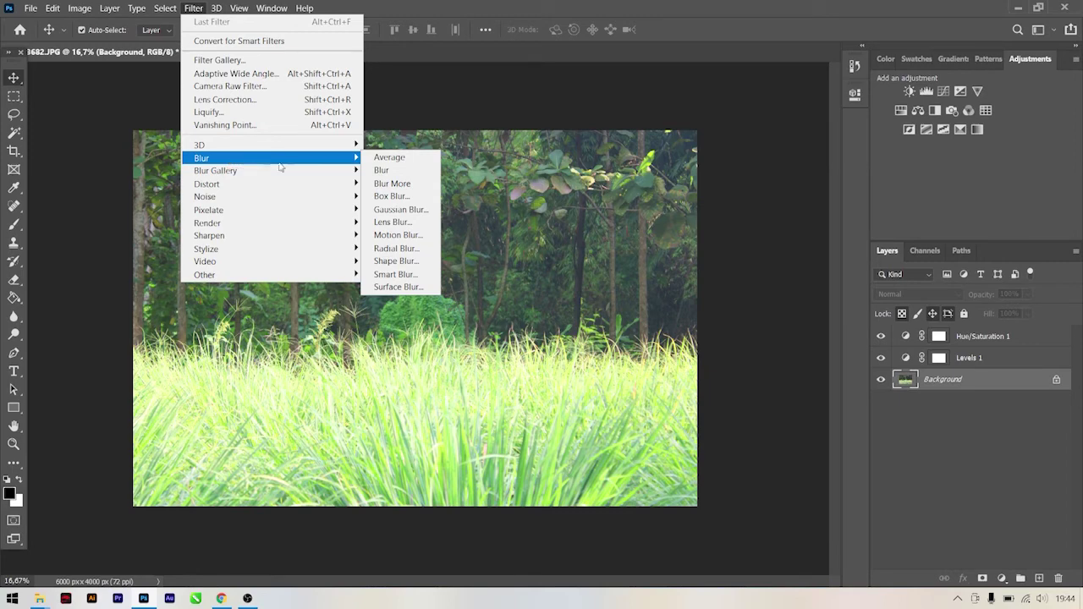
left_click(400, 210)
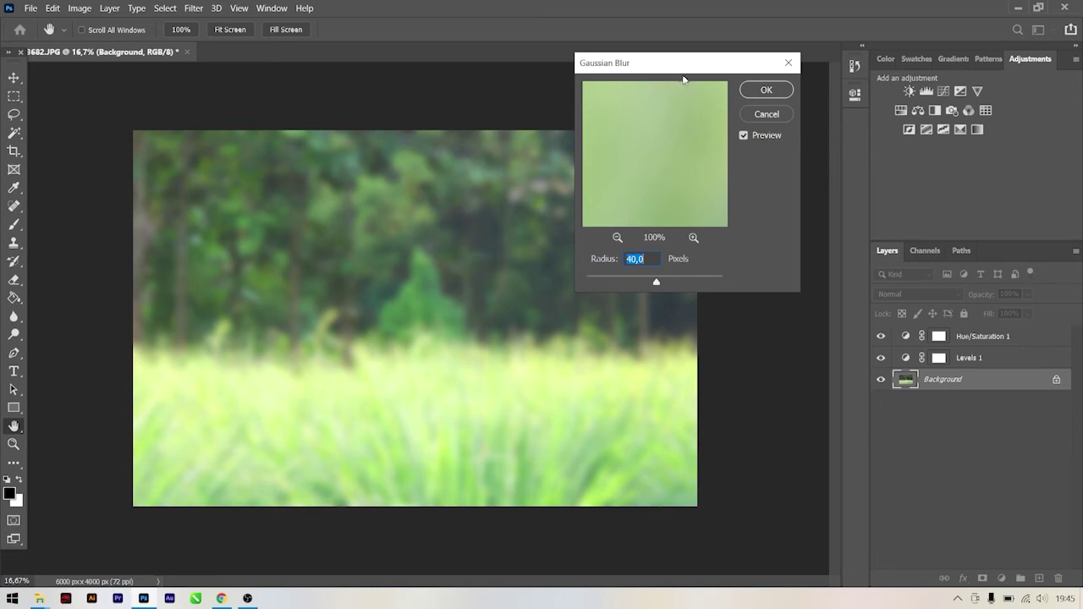
left_click(767, 89)
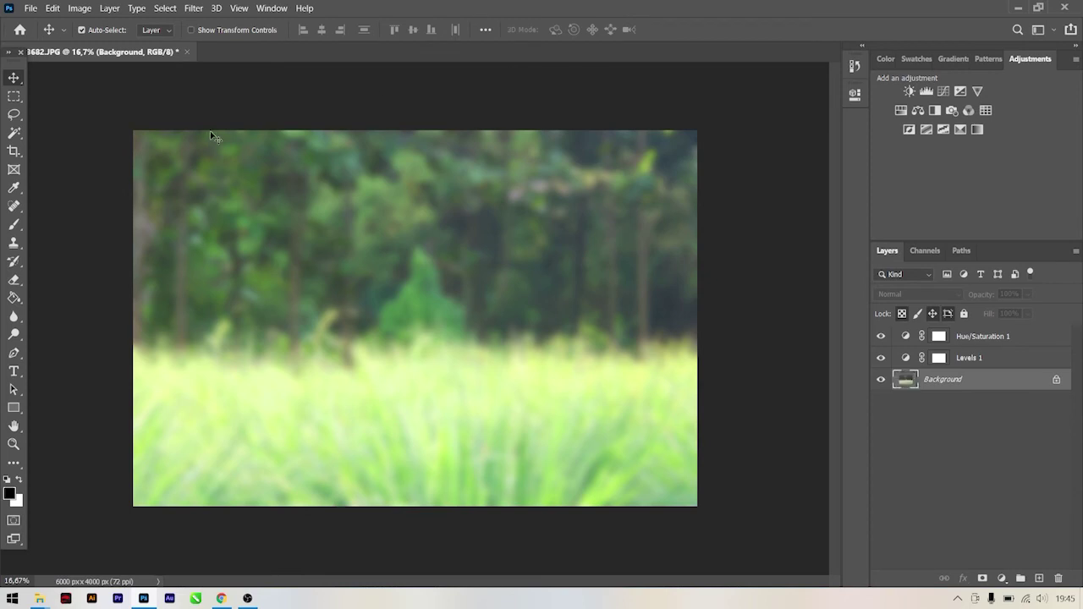
left_click(31, 10)
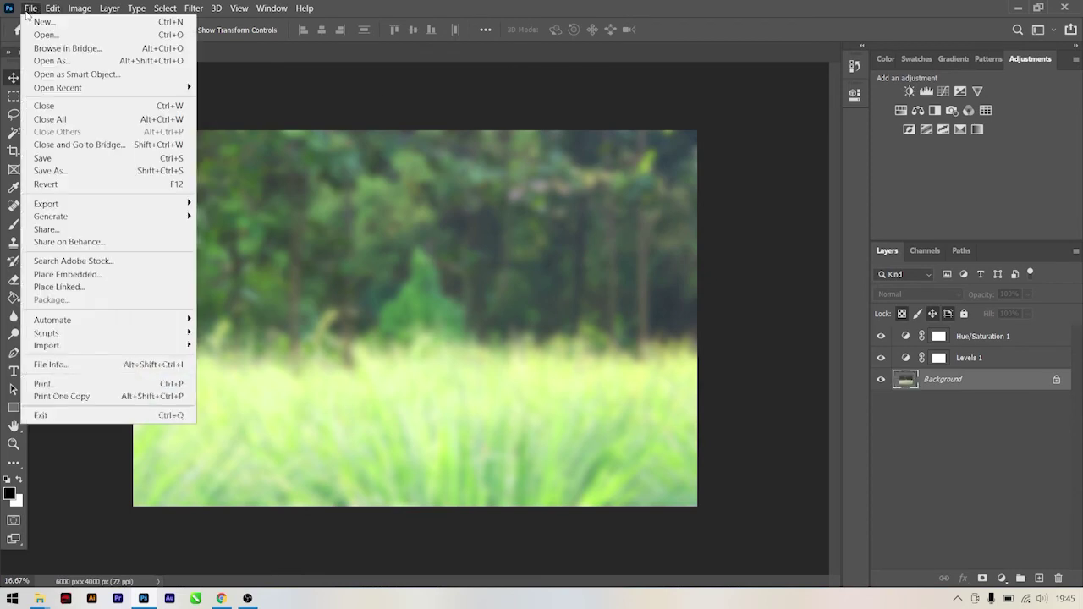
mouse_move(51, 203)
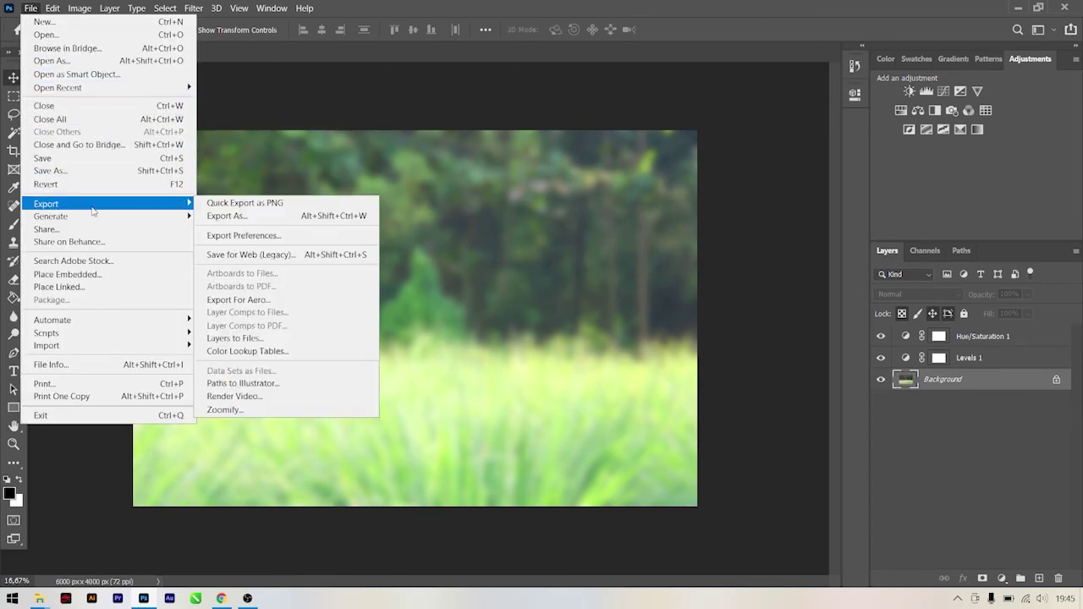
left_click(236, 215)
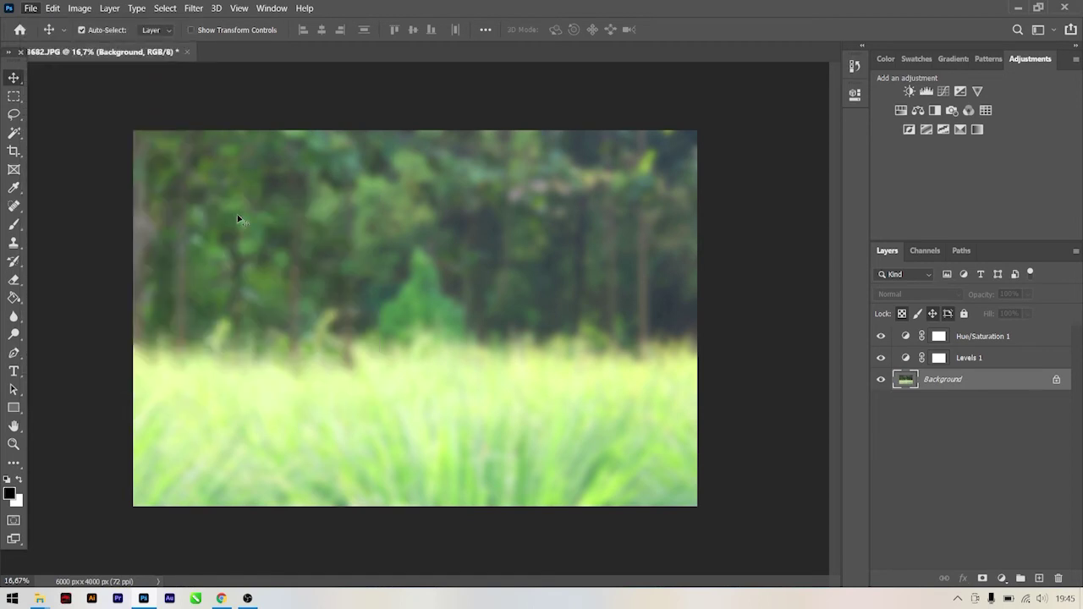